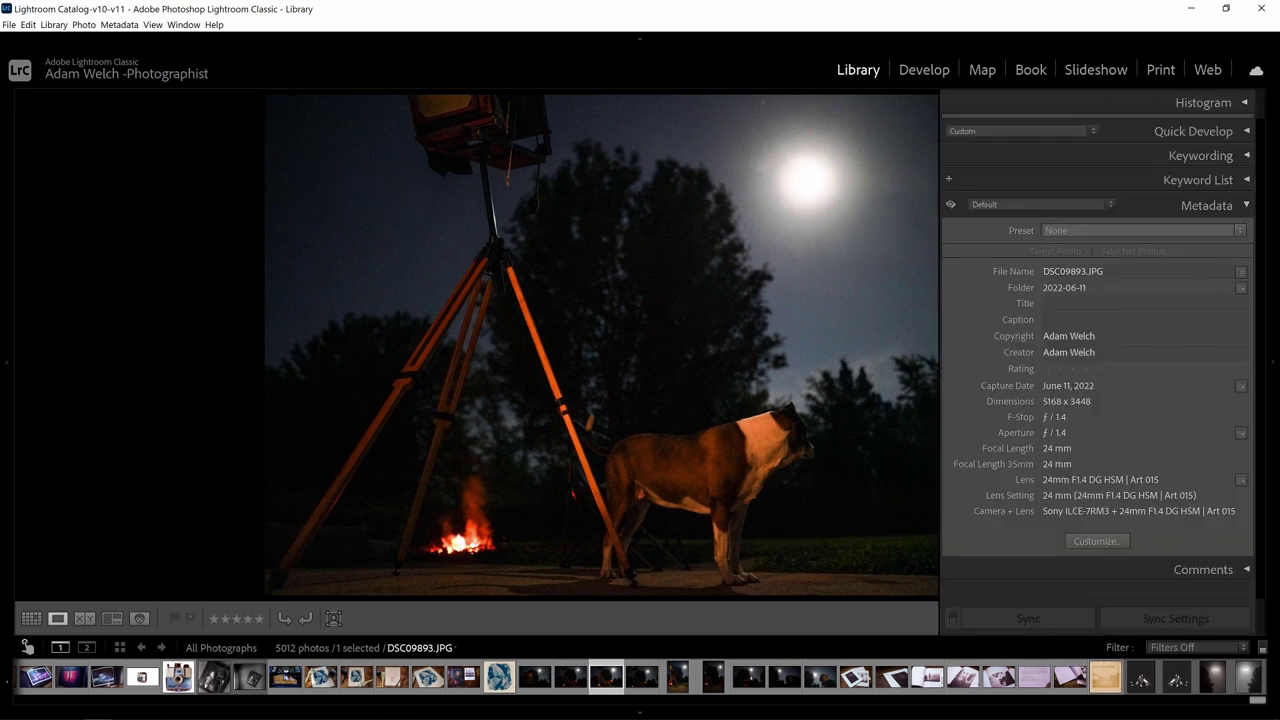
# Step: Pin the right-hand panel group open so the photo's metadata stays visible in the Library module
pyautogui.click(1273, 362)
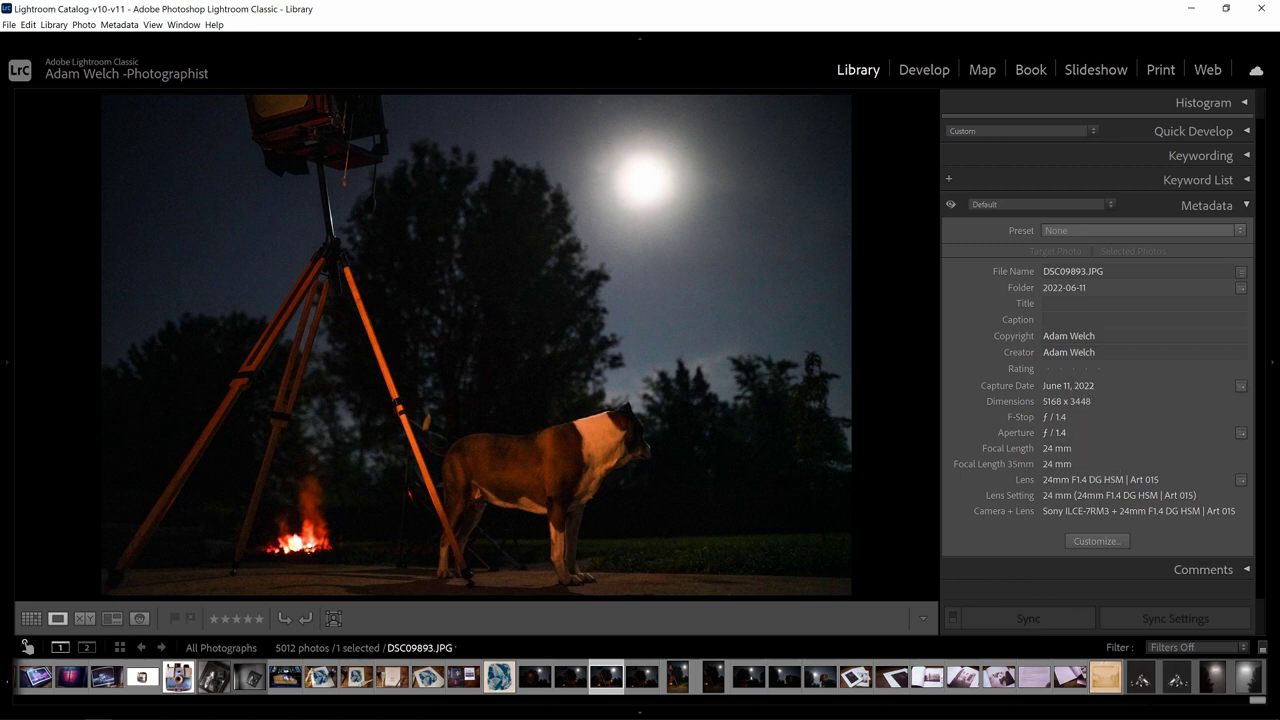
# Step: Select the Xray Film Winston Artar F90001-Edit.tif thumbnail in the filmstrip
pyautogui.click(1142, 682)
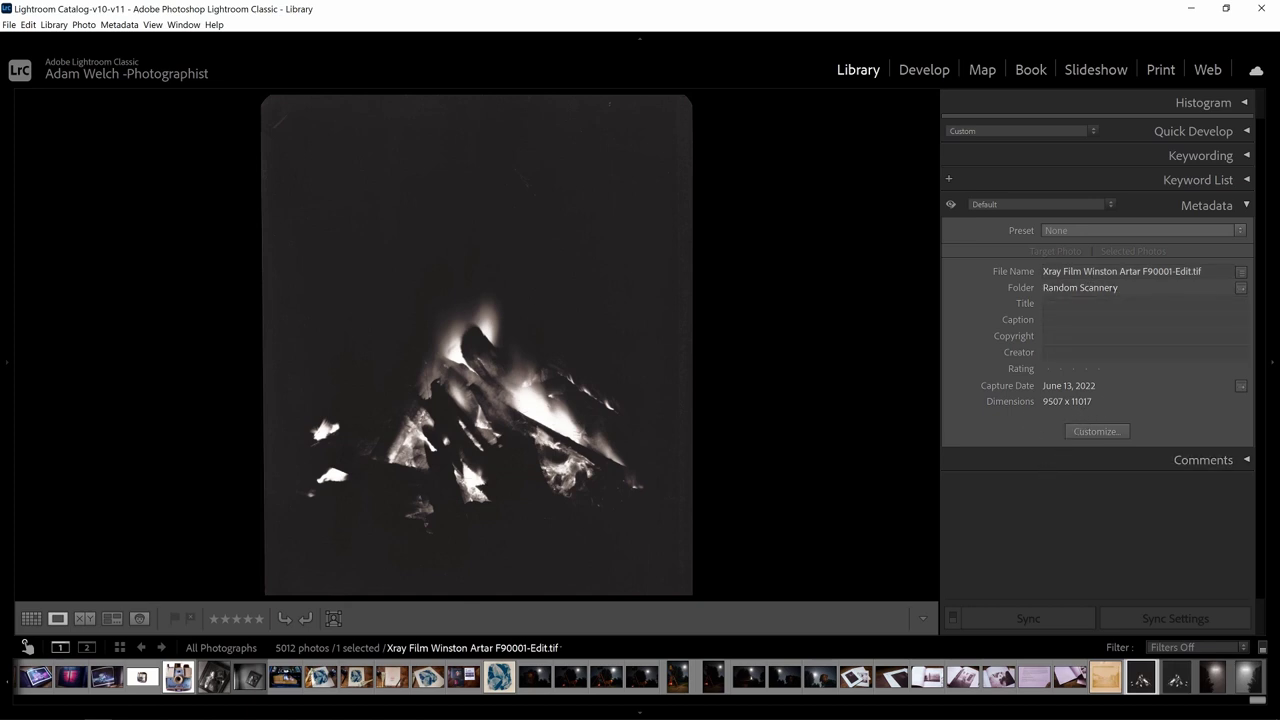
# Step: In Chrome, go to lenstagger.com's Downloads page showing LensTagger-1.9.2.lrplugin
pyautogui.click(42, 708)
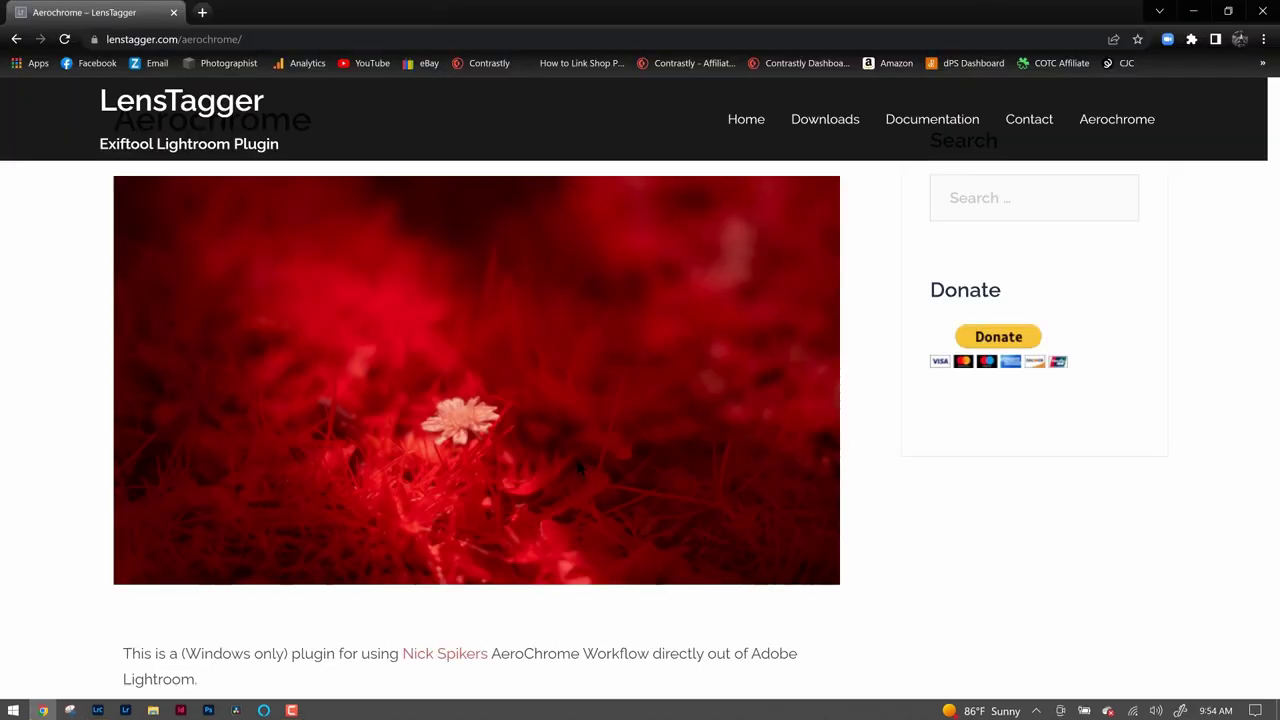
pyautogui.scroll(2, 895, 515)
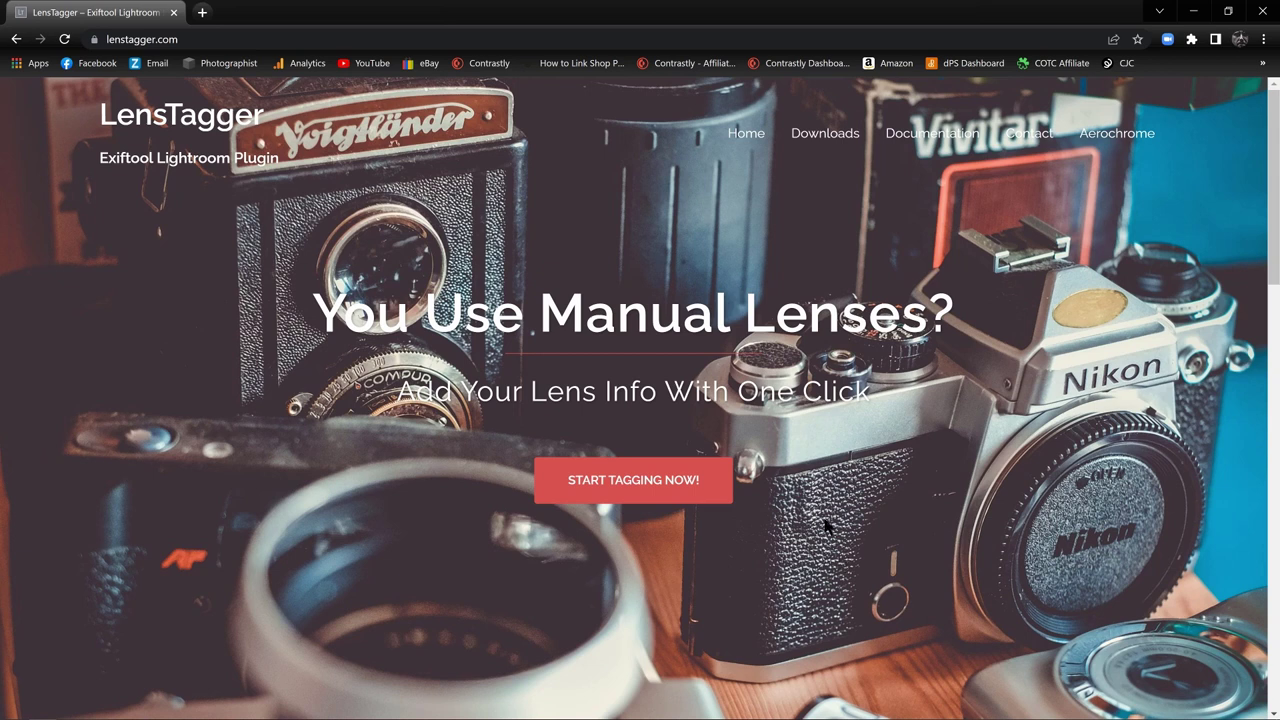
pyautogui.click(838, 137)
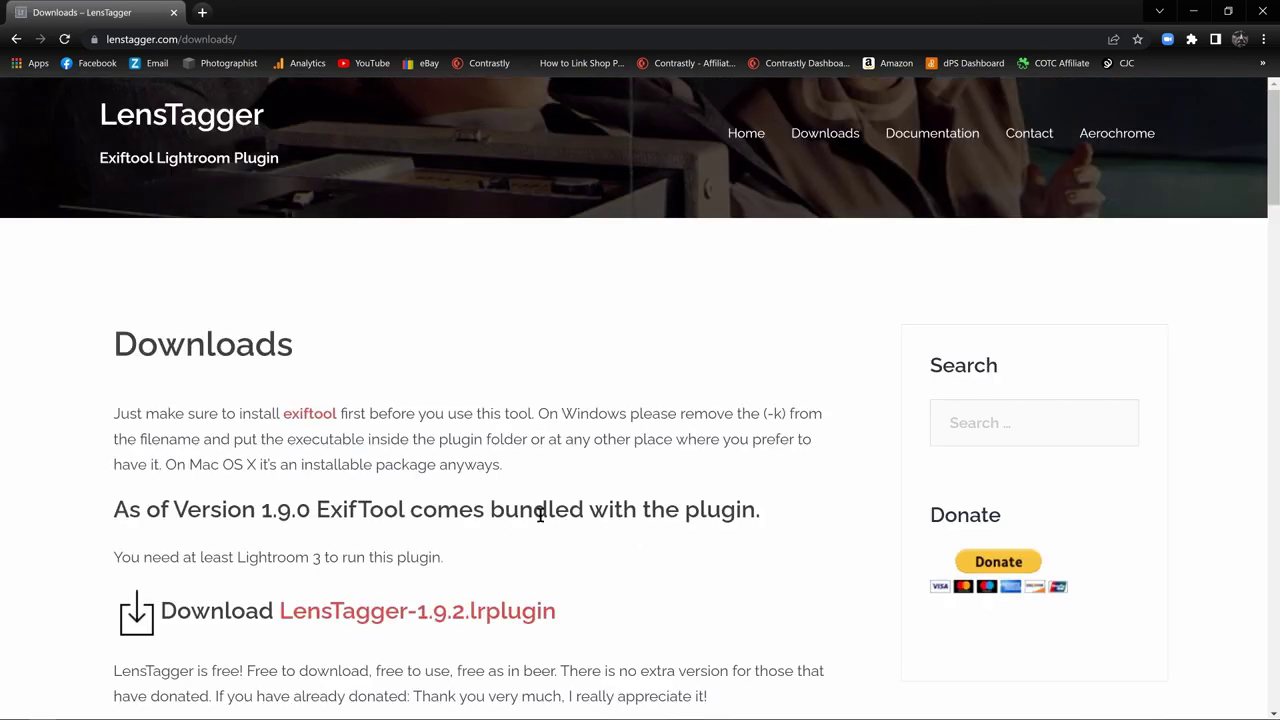
pyautogui.scroll(-2, 455, 490)
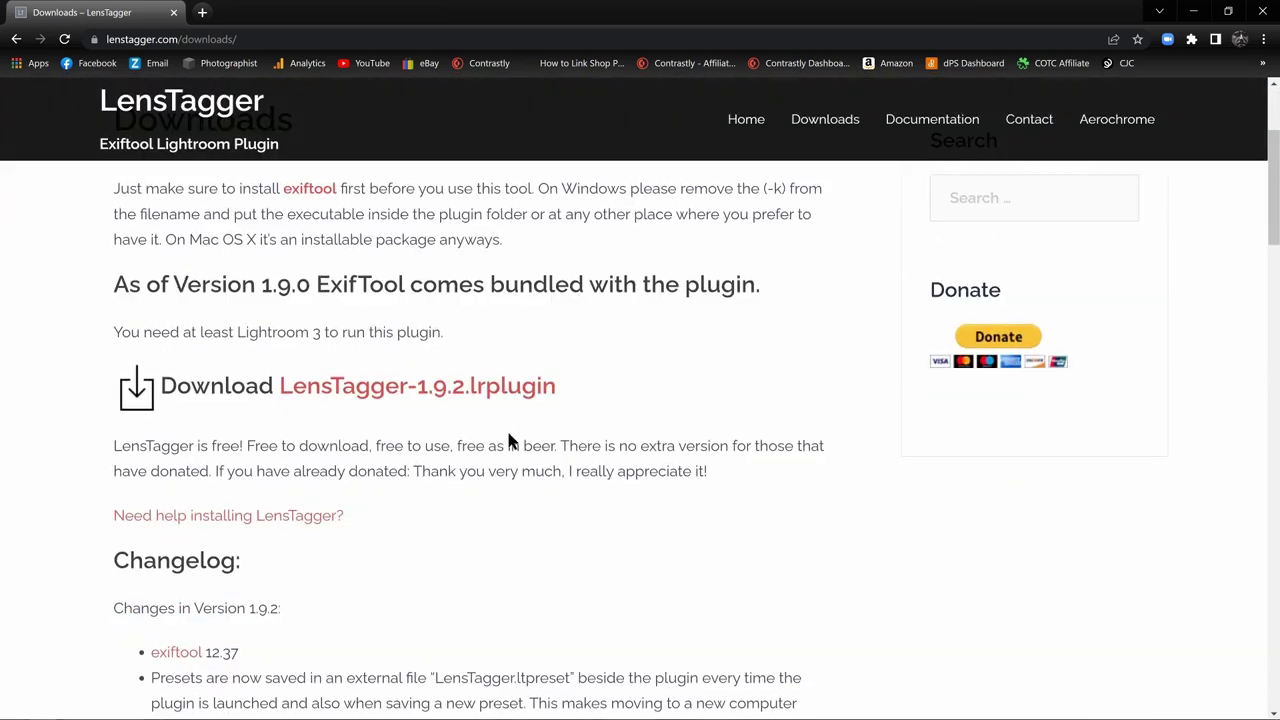
# Step: Back in Lightroom, verify LensTagger Exif Tool is listed in the Plug-in Manager, then close it
pyautogui.moveTo(145, 710)
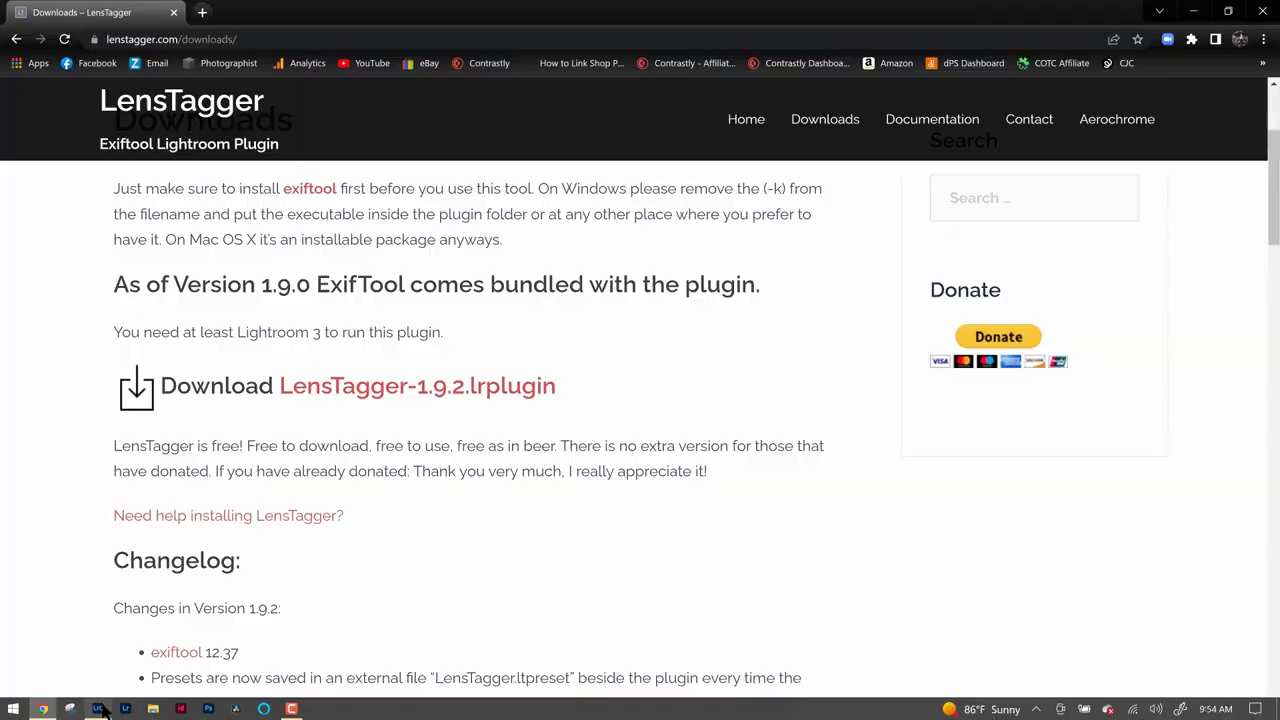
pyautogui.click(97, 709)
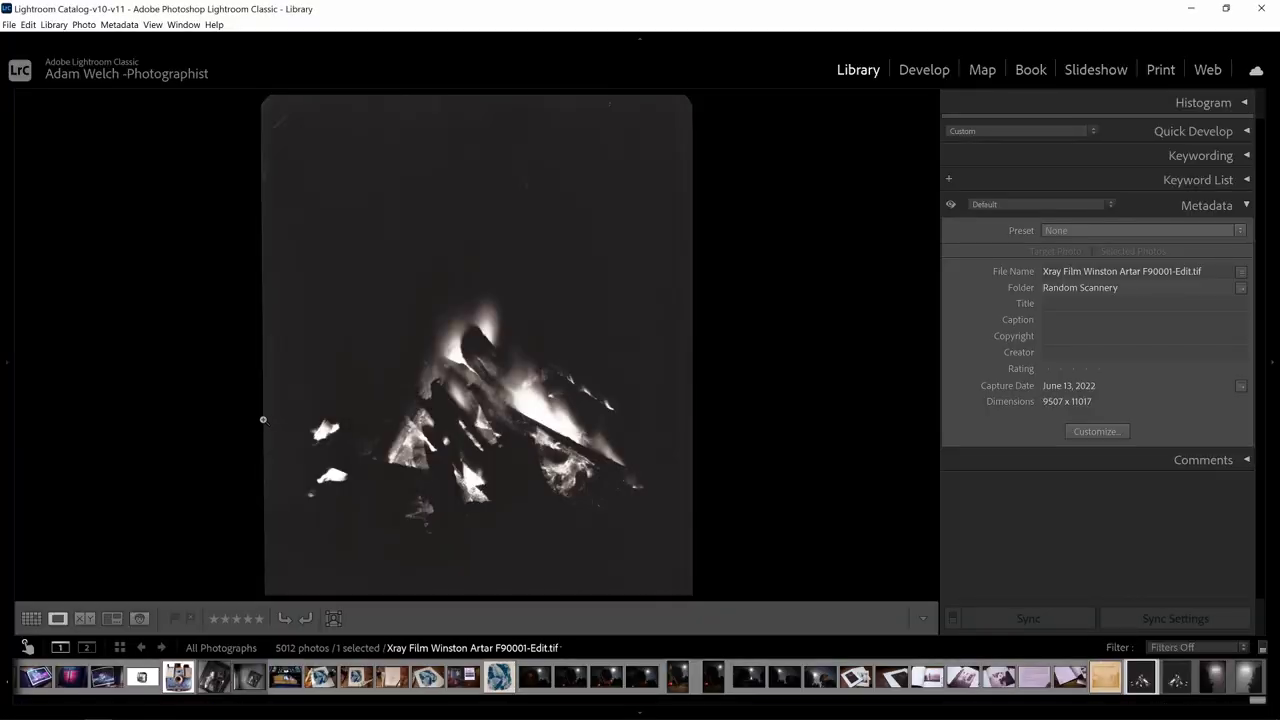
pyautogui.click(8, 24)
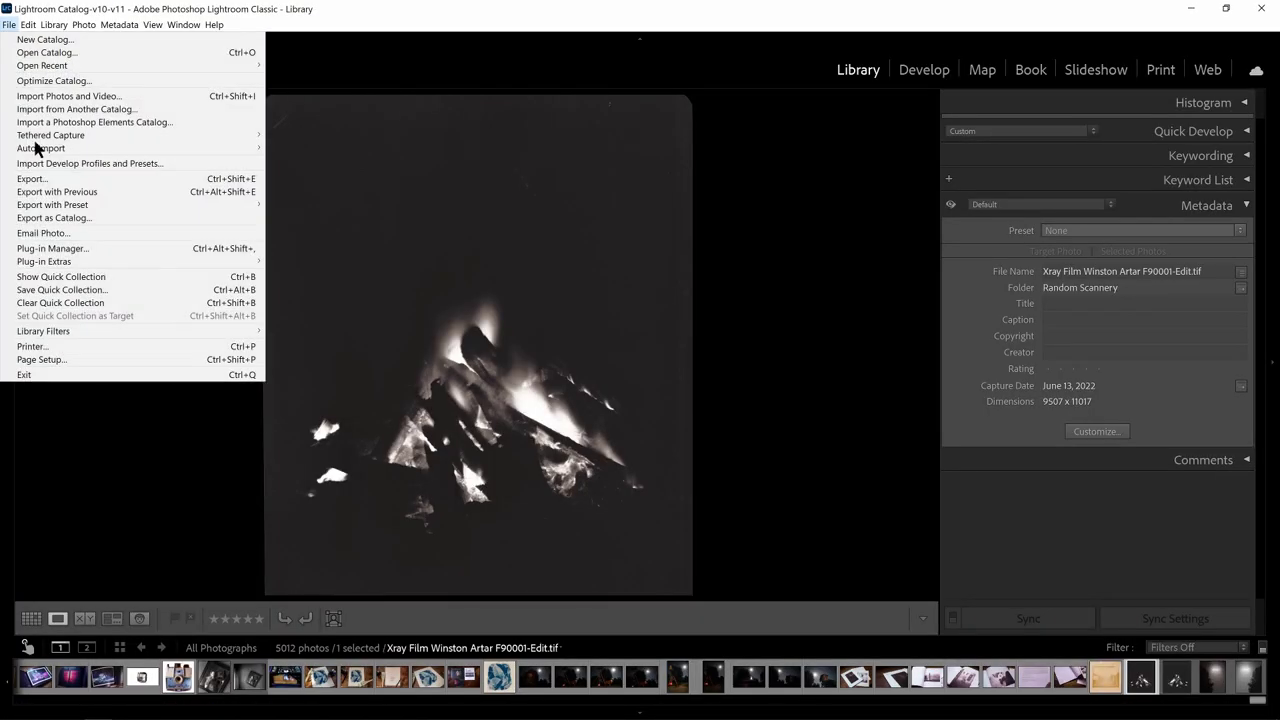
pyautogui.click(63, 253)
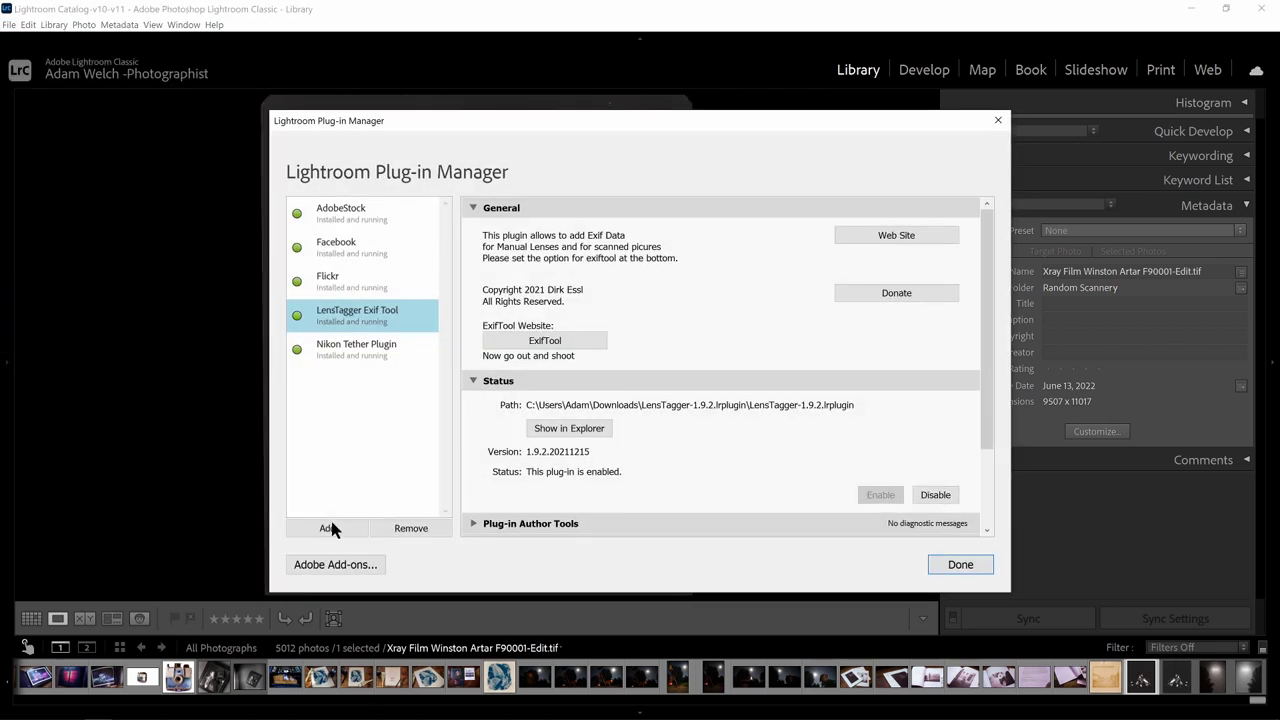
pyautogui.click(329, 528)
pyautogui.click(958, 566)
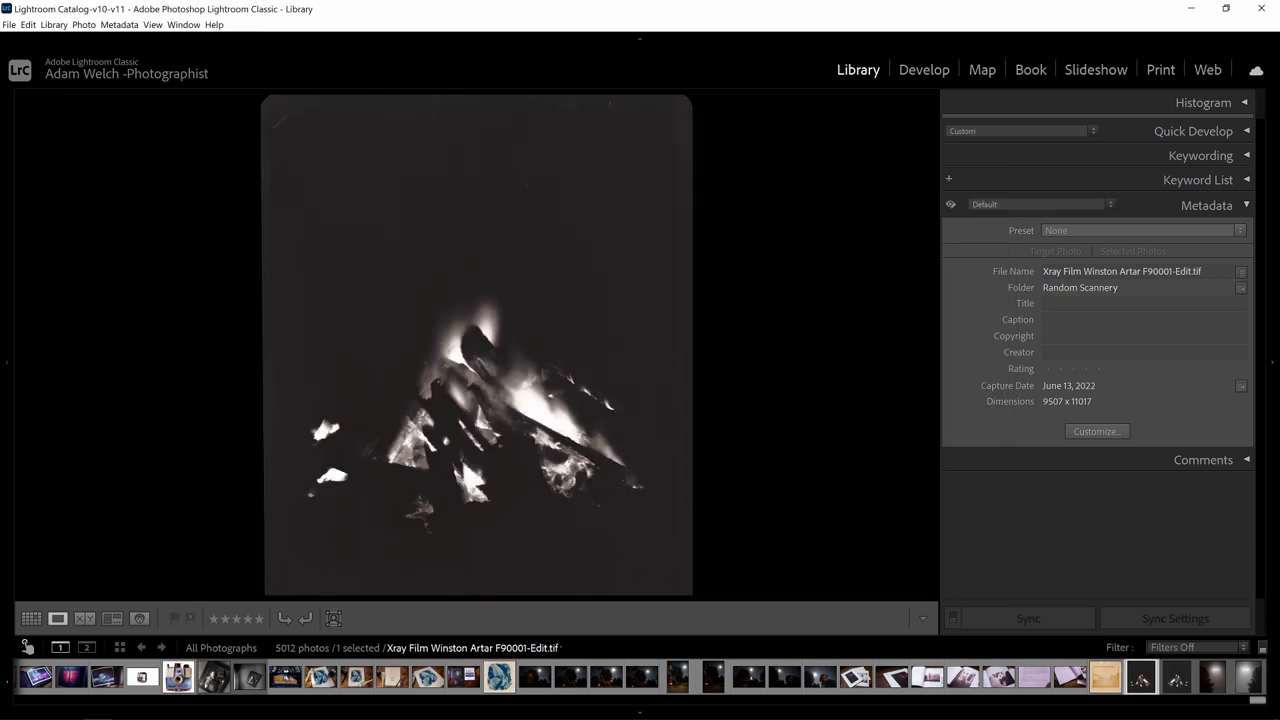
# Step: Launch LensTagger from Library > Plug-in Extras and acknowledge the save-metadata notice
pyautogui.click(53, 24)
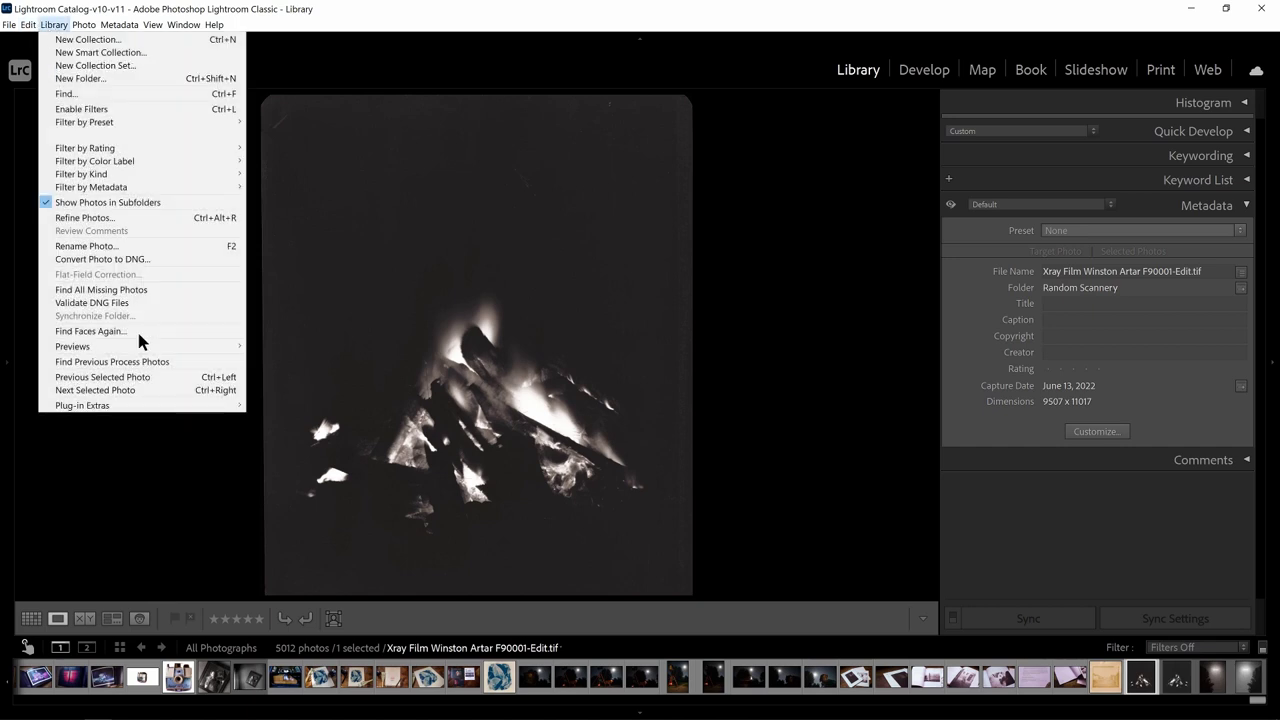
pyautogui.moveTo(150, 407)
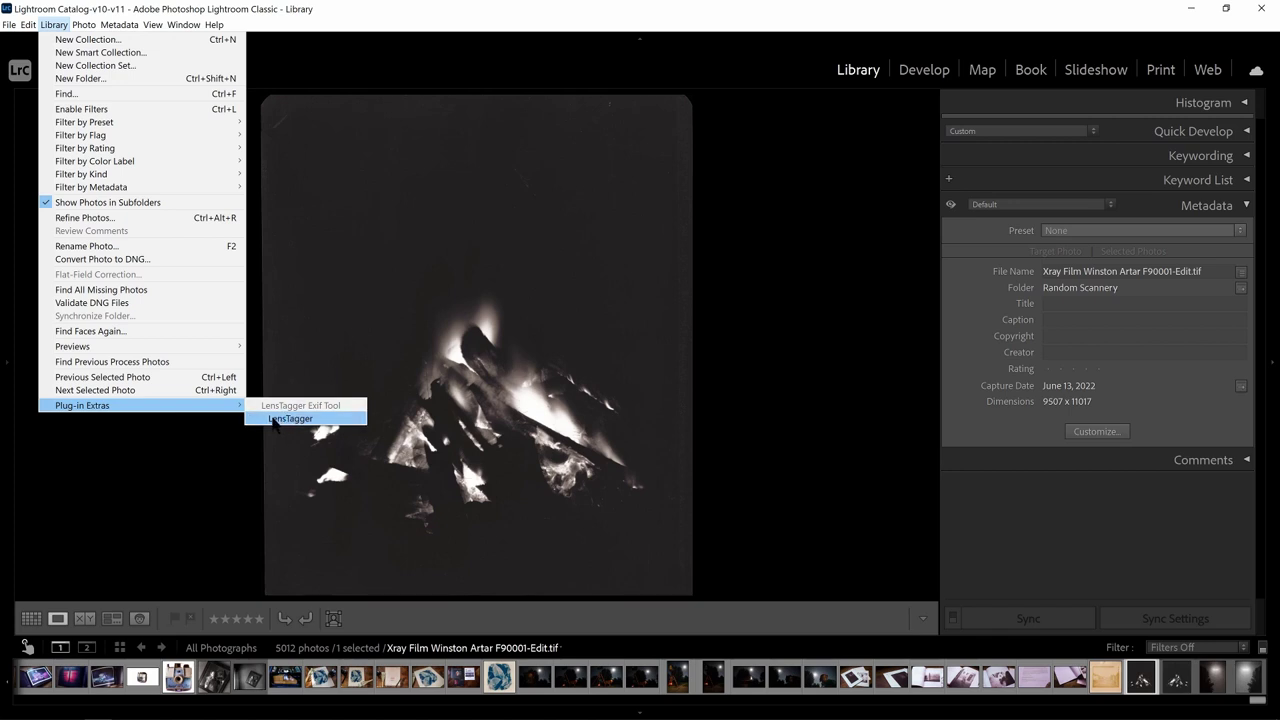
pyautogui.click(276, 420)
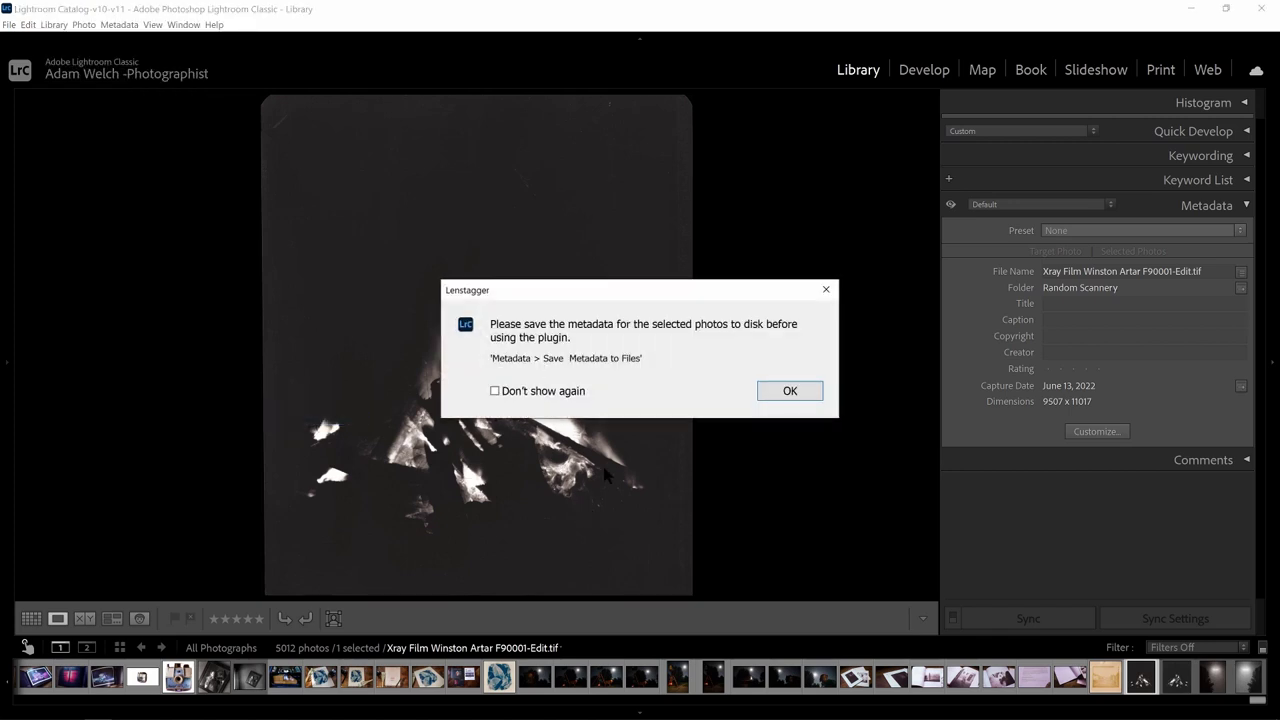
pyautogui.click(784, 394)
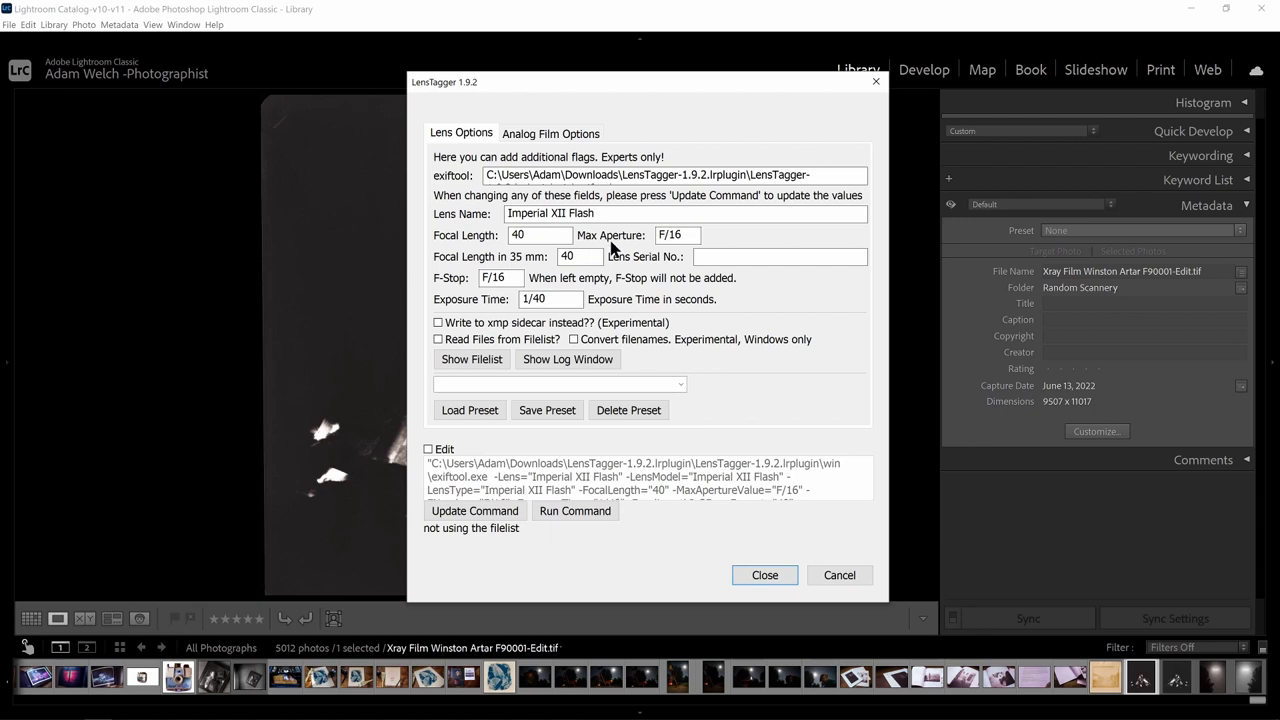
# Step: Enter lens C.P Goerz with its focal length and F/11 maximum aperture
pyautogui.tripleClick(593, 217)
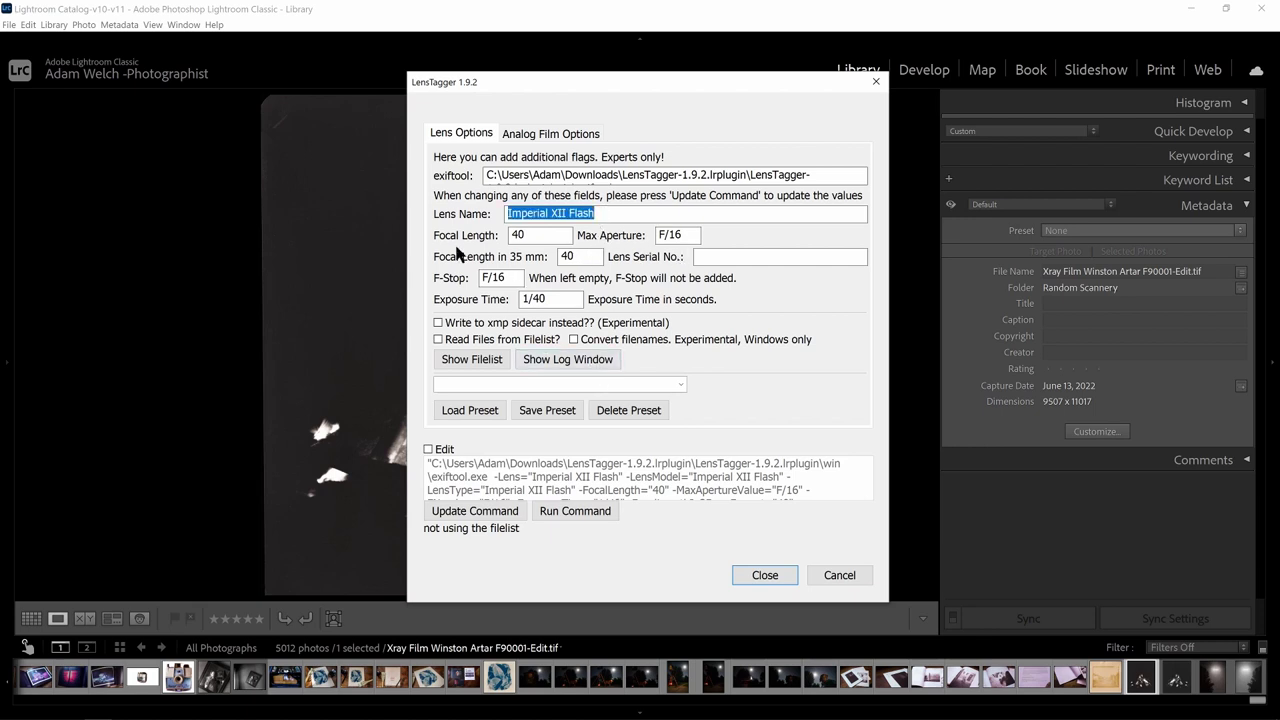
pyautogui.write('C.P Goer')
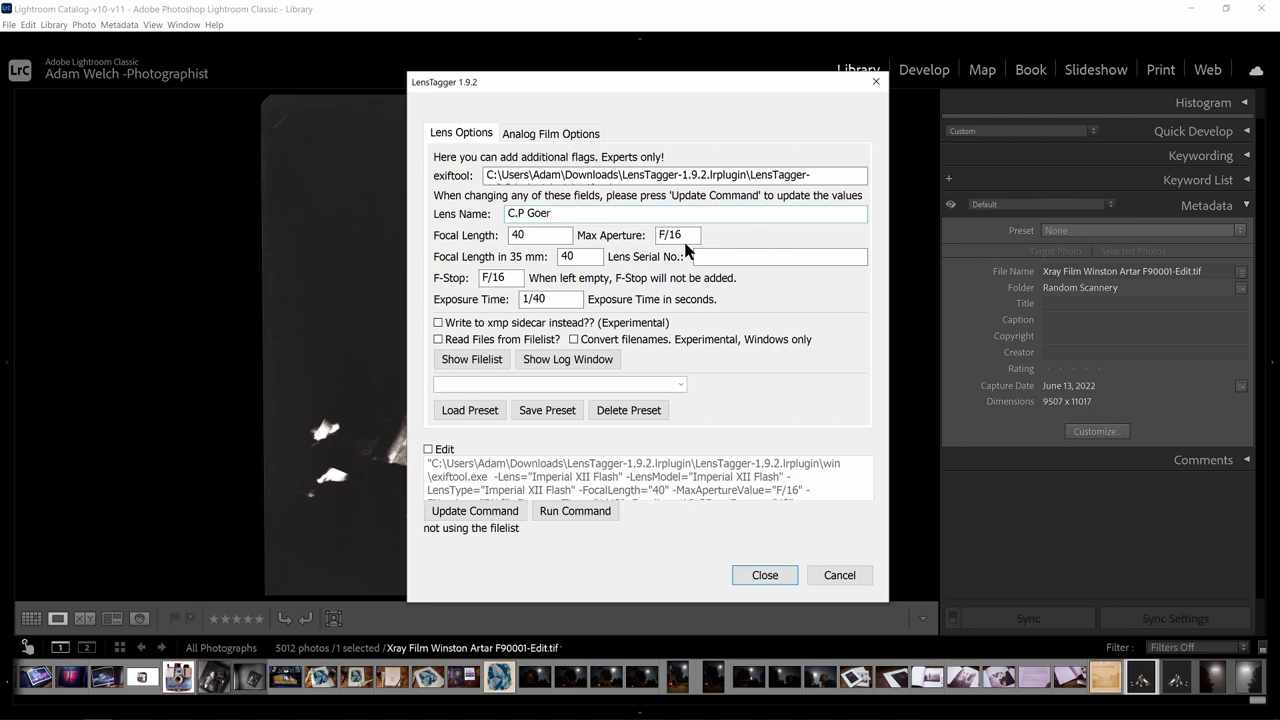
pyautogui.write('z')
pyautogui.doubleClick(530, 238)
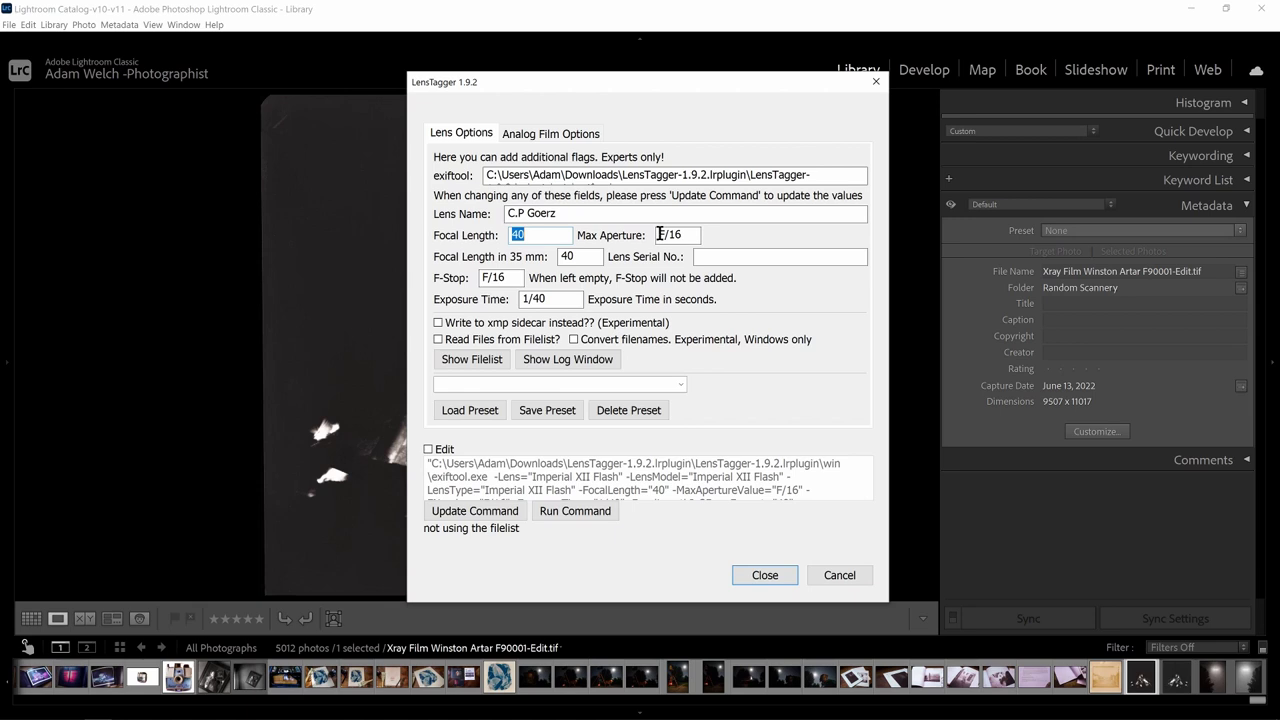
pyautogui.write('19.5')
pyautogui.doubleClick(681, 234)
pyautogui.write('F/11')
# Step: Set 483mm 35mm-equivalent focal length, F/90 aperture and 6.5-second exposure
pyautogui.doubleClick(577, 256)
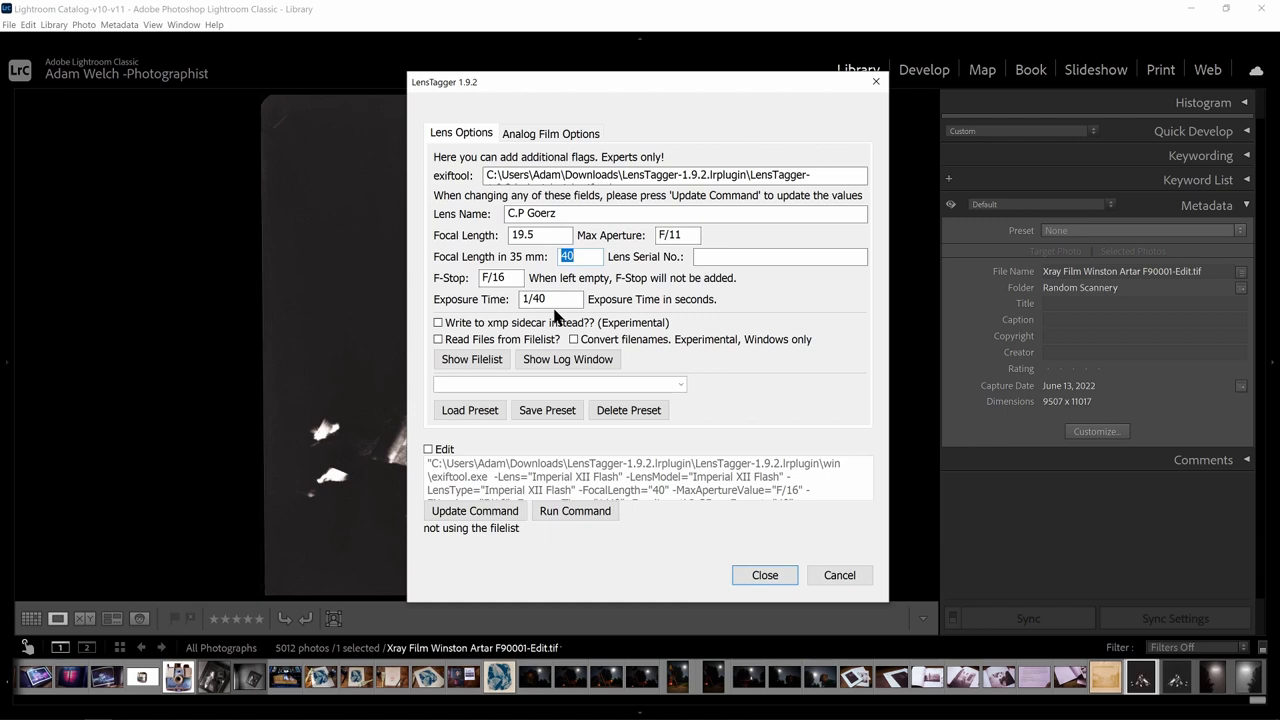
pyautogui.write('483')
pyautogui.moveTo(501, 285); pyautogui.dragTo(479, 298)
pyautogui.write('F/90')
pyautogui.doubleClick(538, 296)
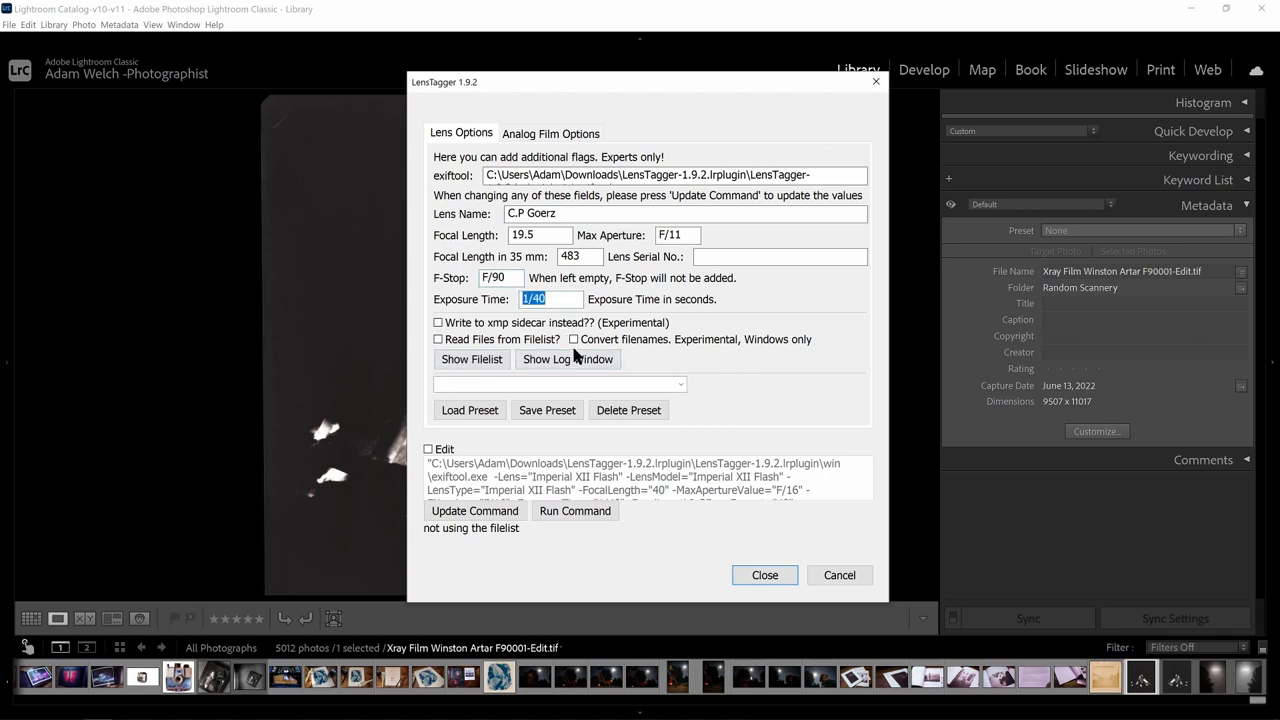
pyautogui.write('6.5')
# Step: Save the C.P Goerz lens settings as a preset and check the preset list
pyautogui.click(555, 422)
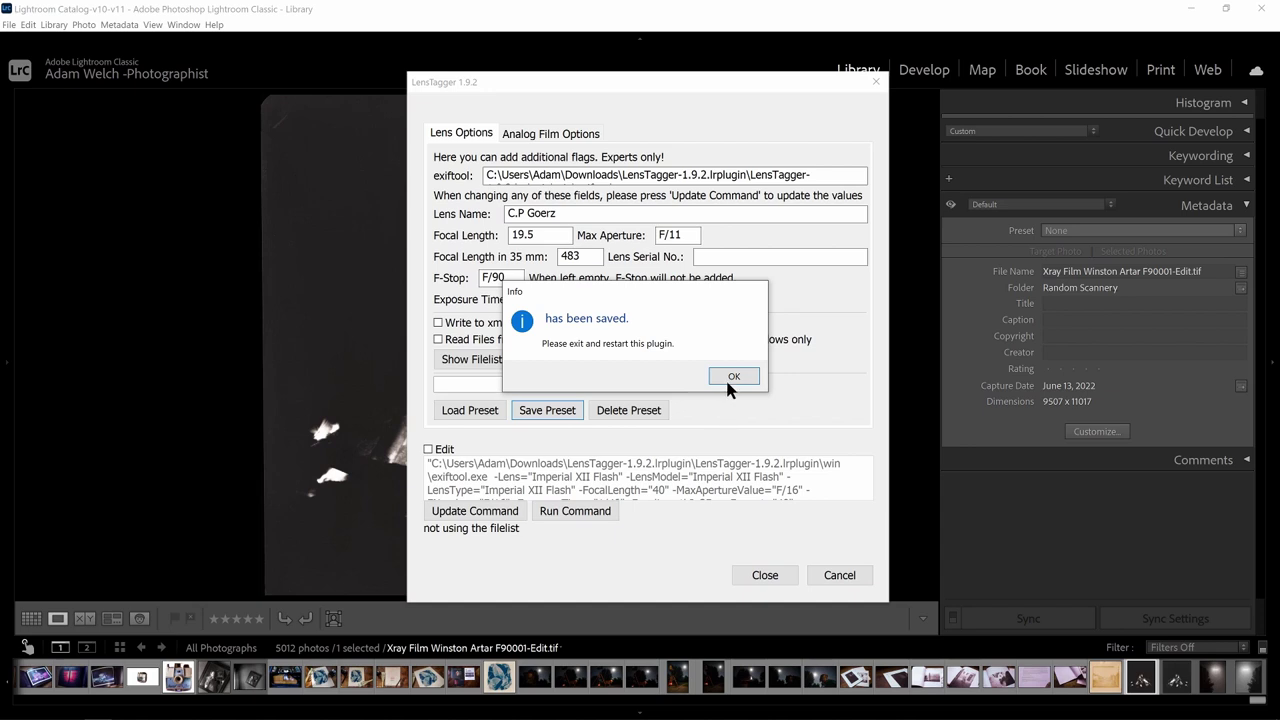
pyautogui.click(728, 378)
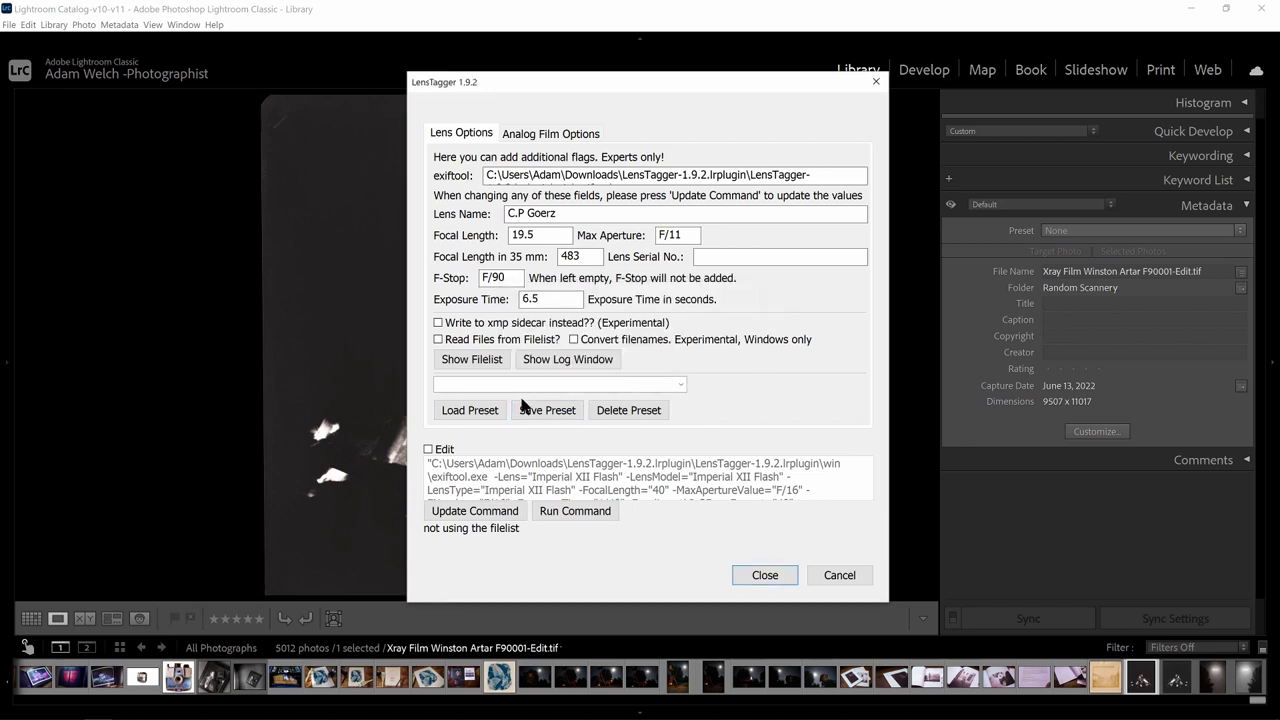
pyautogui.click(683, 385)
# Step: Regenerate and run the command to write the C.P Goerz lens data into the photo
pyautogui.click(519, 512)
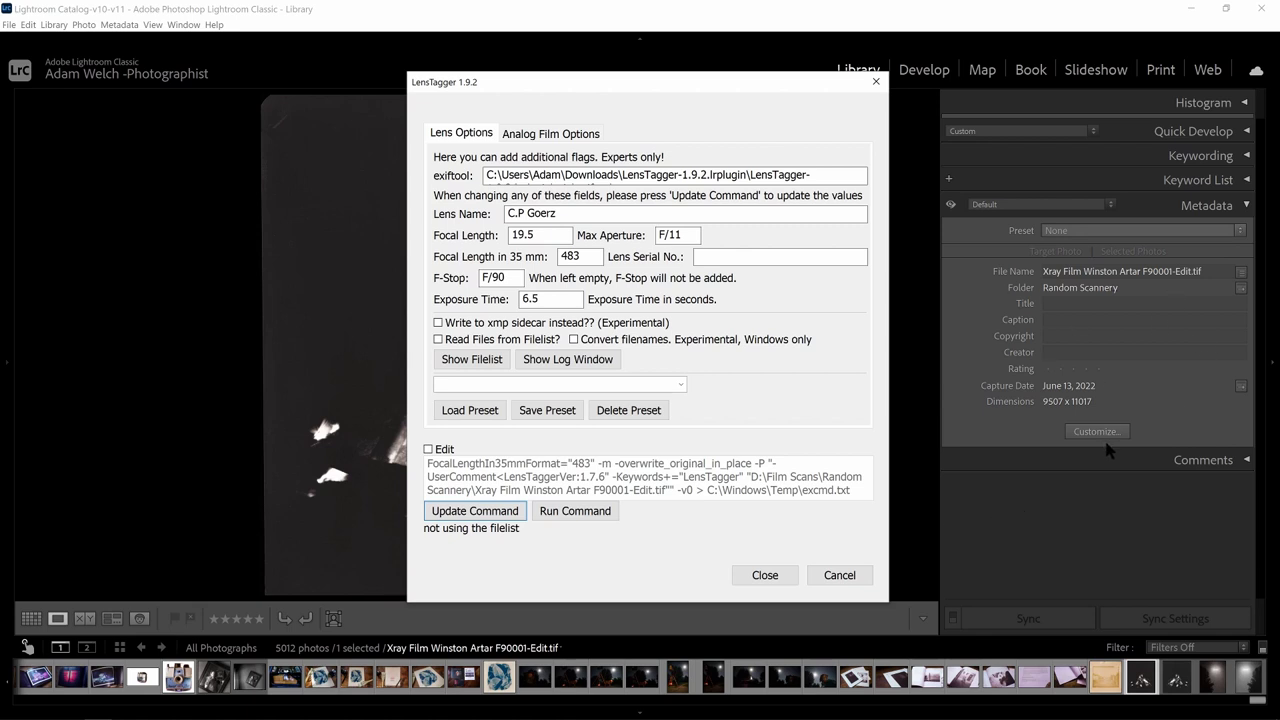
pyautogui.click(575, 515)
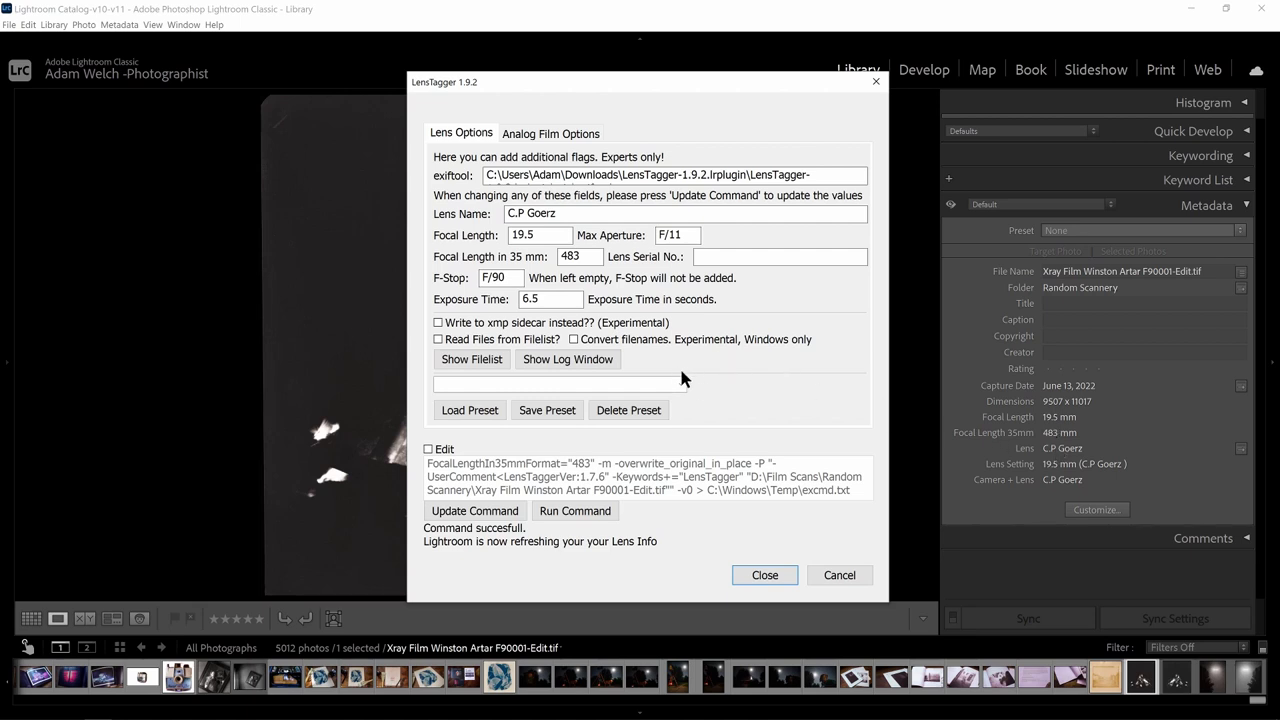
pyautogui.click(541, 140)
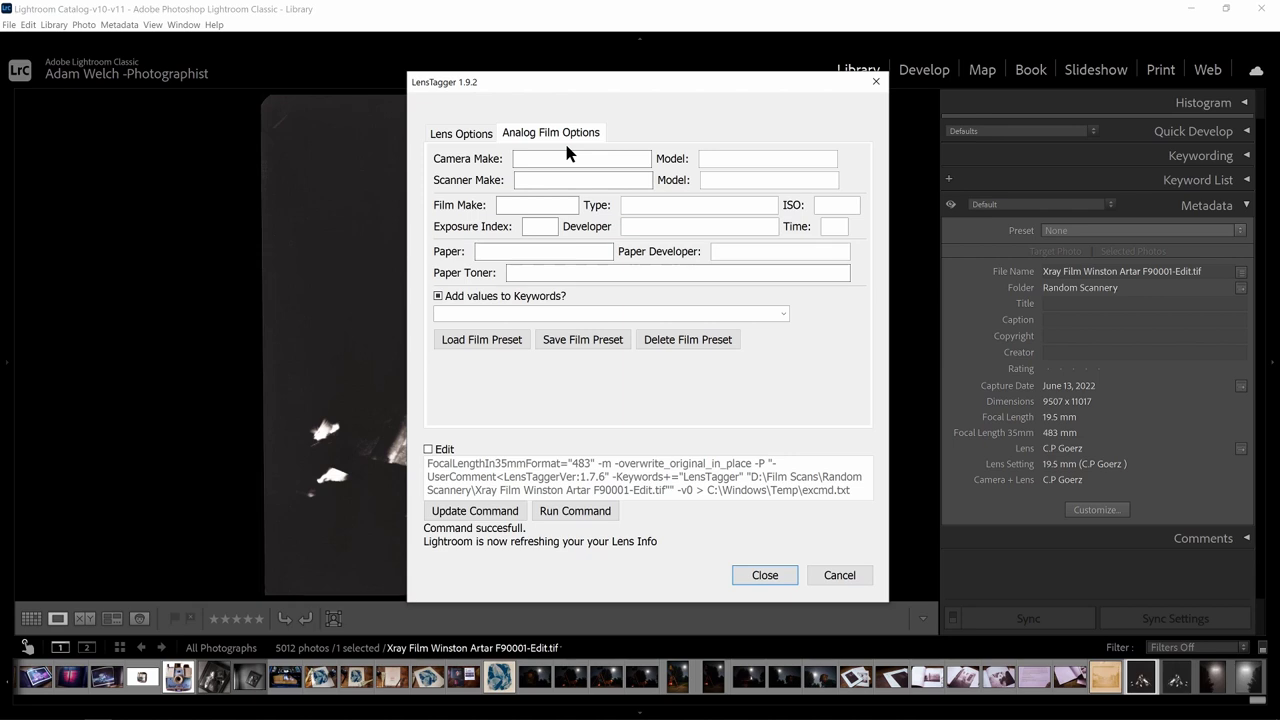
# Step: Enter camera Winston KPV 8x10 and scanner EPSON V700
pyautogui.click(563, 157)
pyautogui.write('Winsonton')
pyautogui.press('BackSpace')
pyautogui.press('BackSpace')
pyautogui.press('BackSpace')
pyautogui.press('BackSpace')
pyautogui.press('BackSpace')
pyautogui.write('ton')
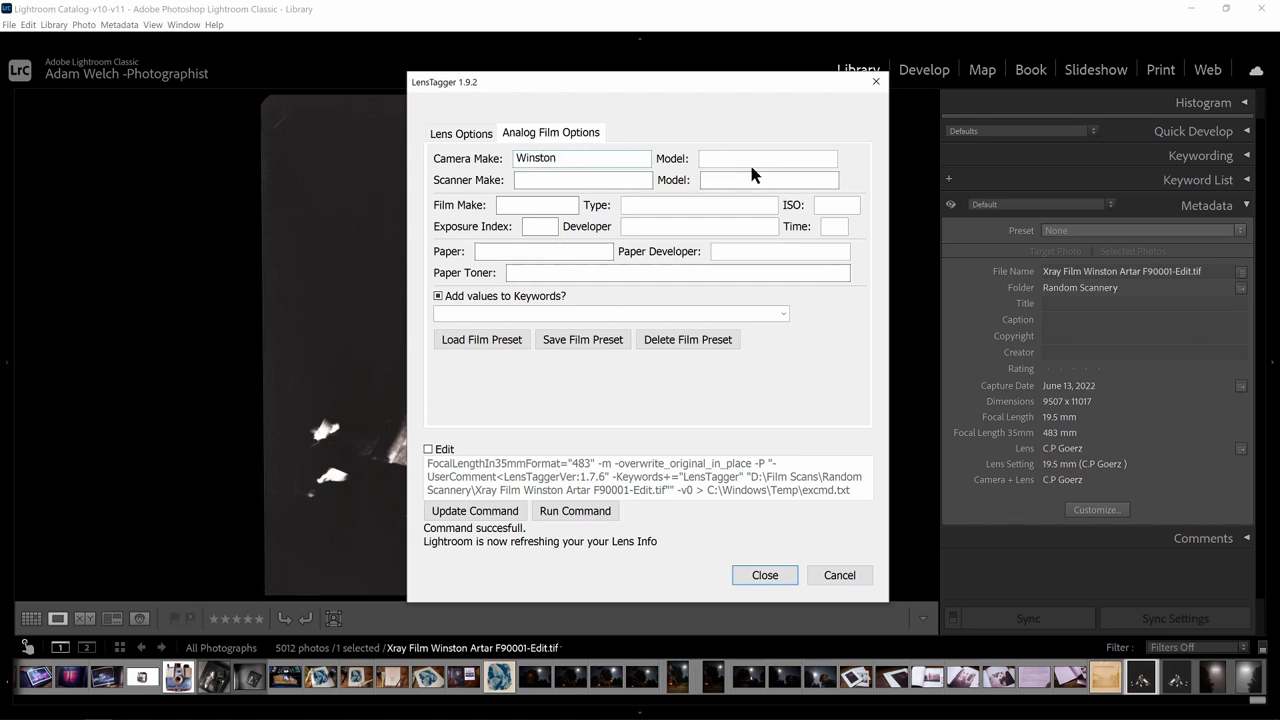
pyautogui.click(753, 157)
pyautogui.write('KPV 8x10')
pyautogui.click(583, 179)
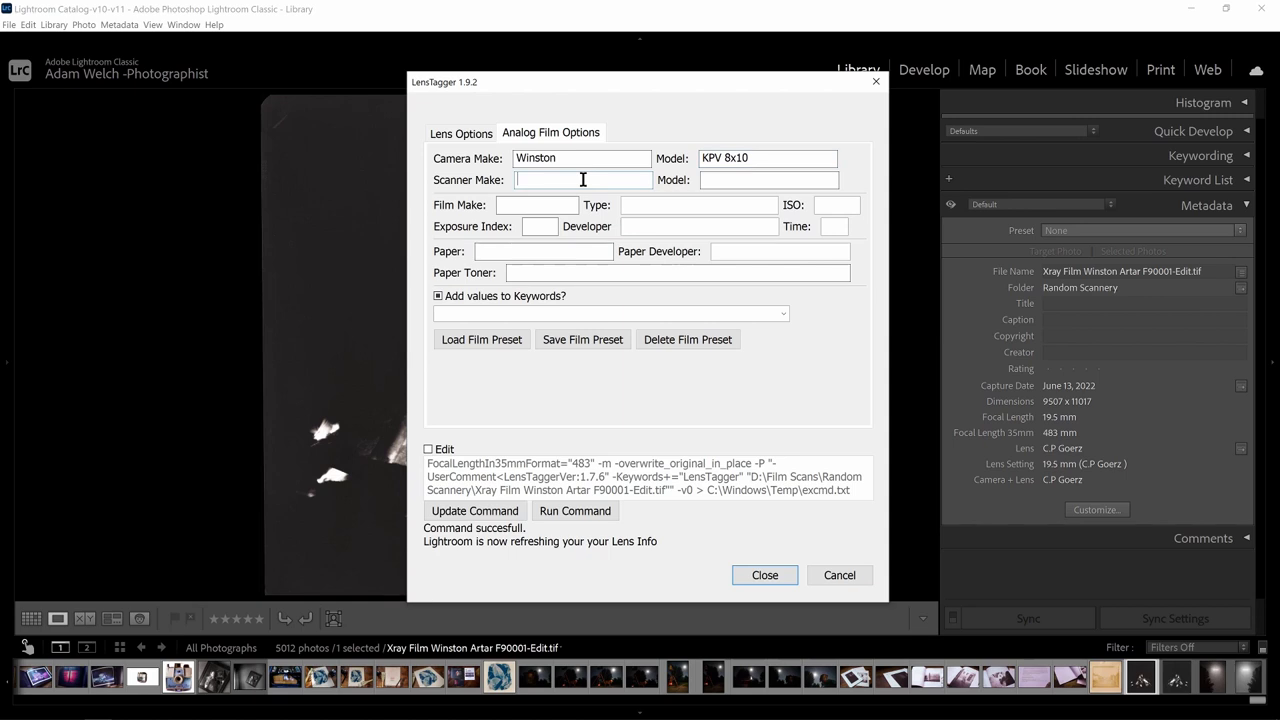
pyautogui.write('V700')
pyautogui.moveTo(548, 180); pyautogui.dragTo(497, 195)
pyautogui.write('EPSON')
pyautogui.click(703, 180)
pyautogui.write('V')
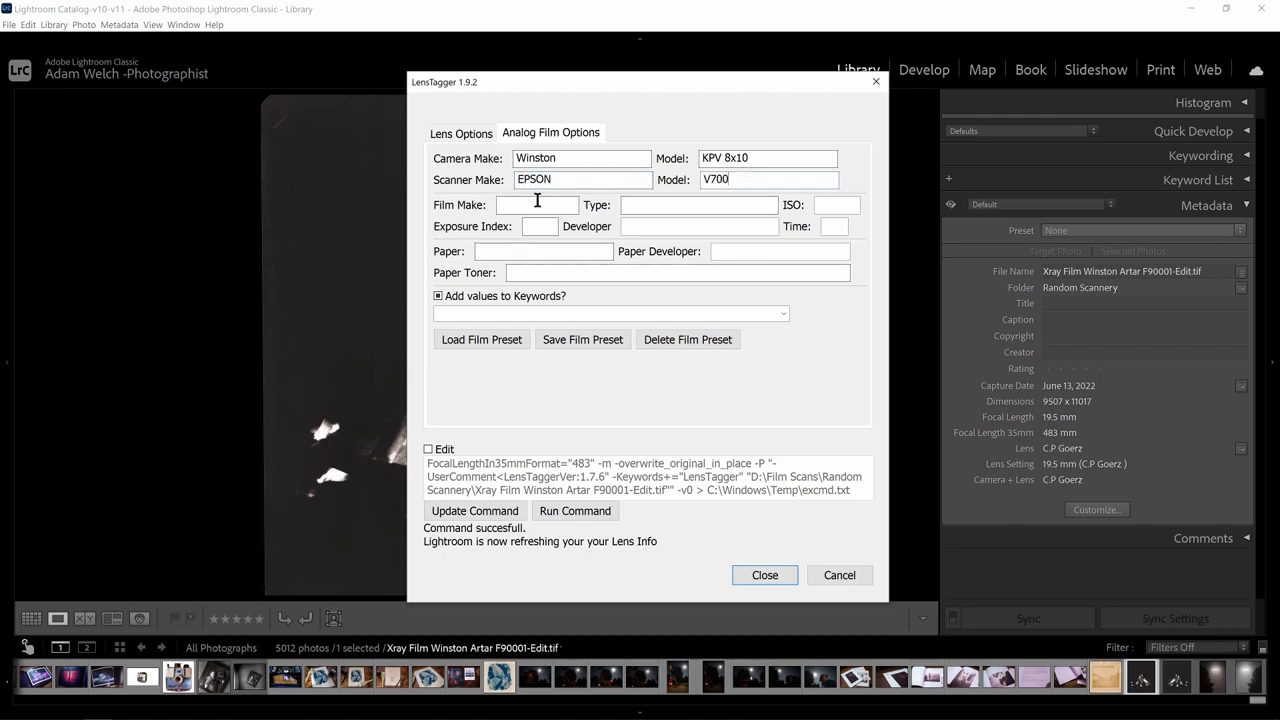
# Step: Enter film AGFA G-S Radiographic, ISO 100, developer Caffenol and development time 6.5
pyautogui.click(570, 201)
pyautogui.write('AGFA')
pyautogui.write(' G-S')
pyautogui.write(' Radiogra')
pyautogui.write('phy')
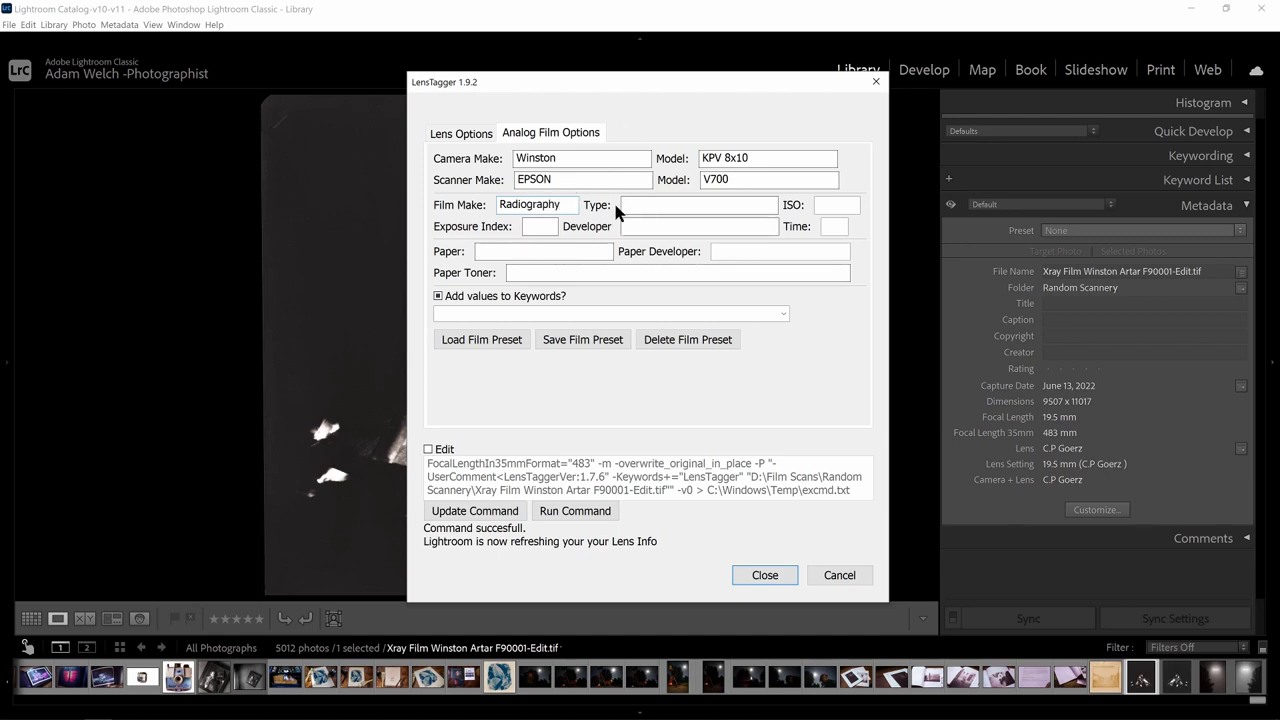
pyautogui.press('BackSpace')
pyautogui.write('ic')
pyautogui.click(816, 209)
pyautogui.write('100')
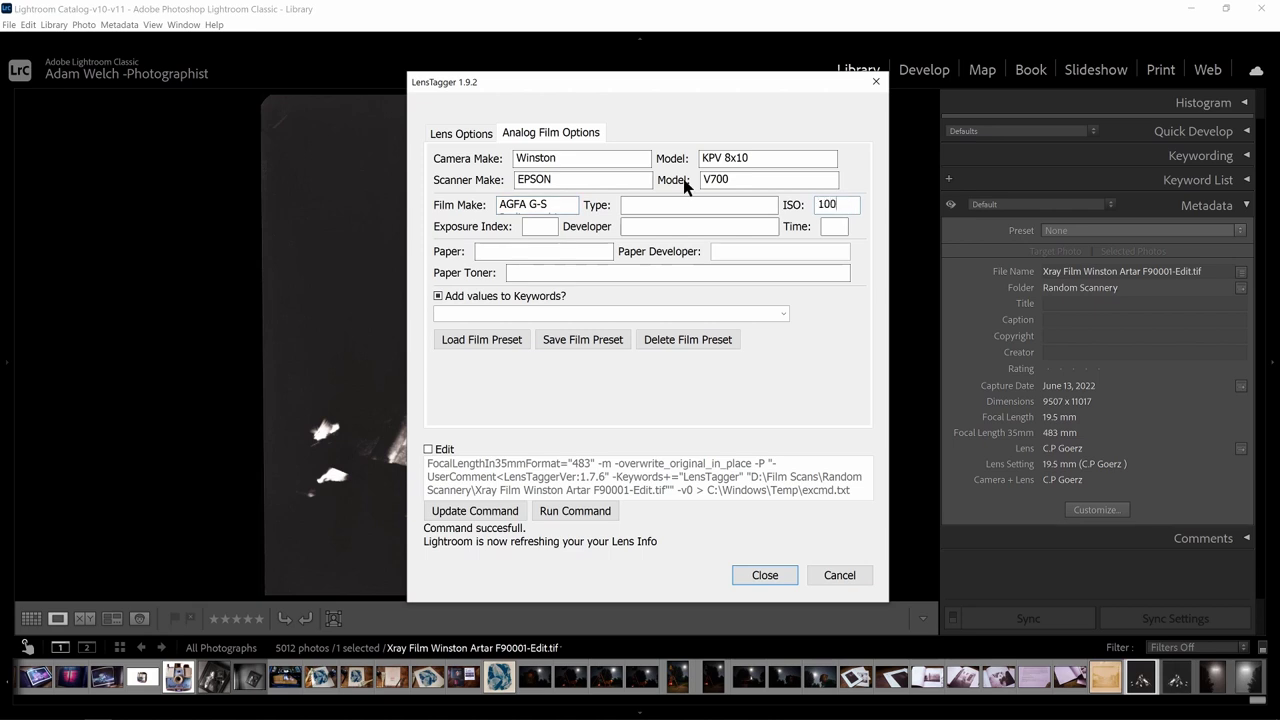
pyautogui.click(666, 224)
pyautogui.write('Caffeol')
pyautogui.press('BackSpace')
pyautogui.write('nol')
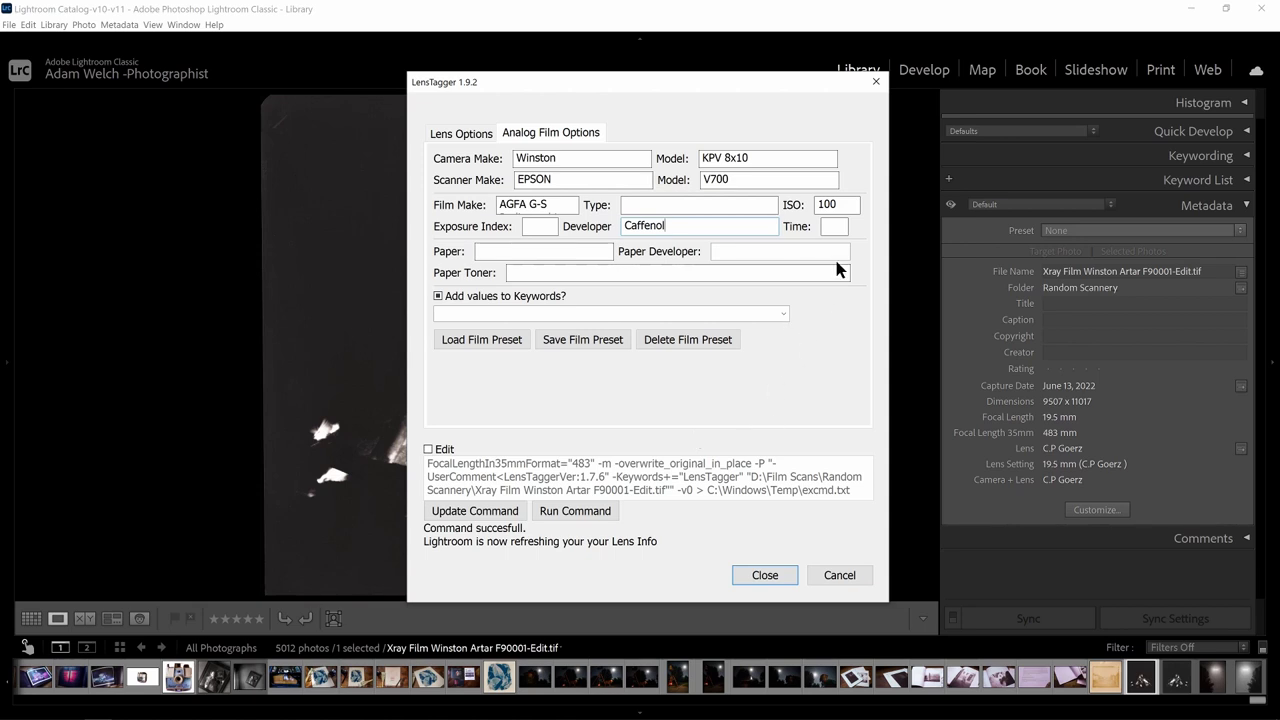
pyautogui.click(831, 228)
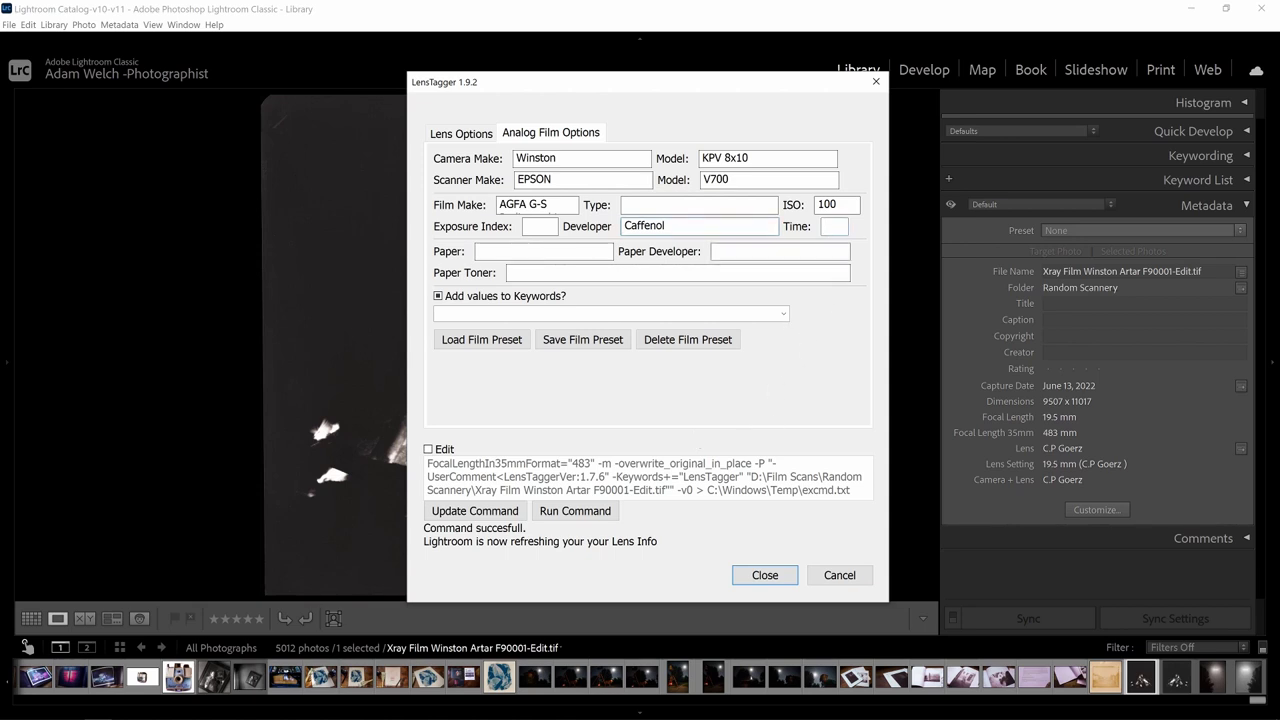
pyautogui.write('6.5')
# Step: Update and run the command so the photo reads Winston KPV 8x10 + C.P Goerz, then close LensTagger
pyautogui.click(493, 515)
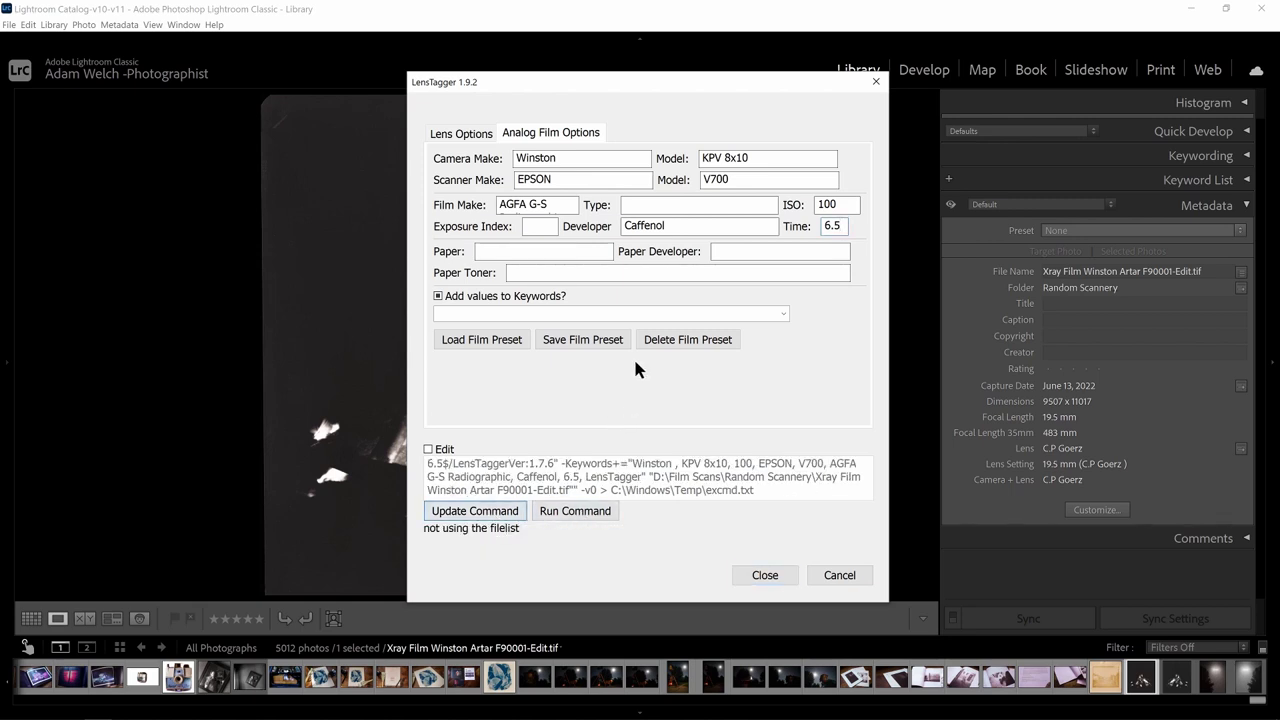
pyautogui.click(565, 513)
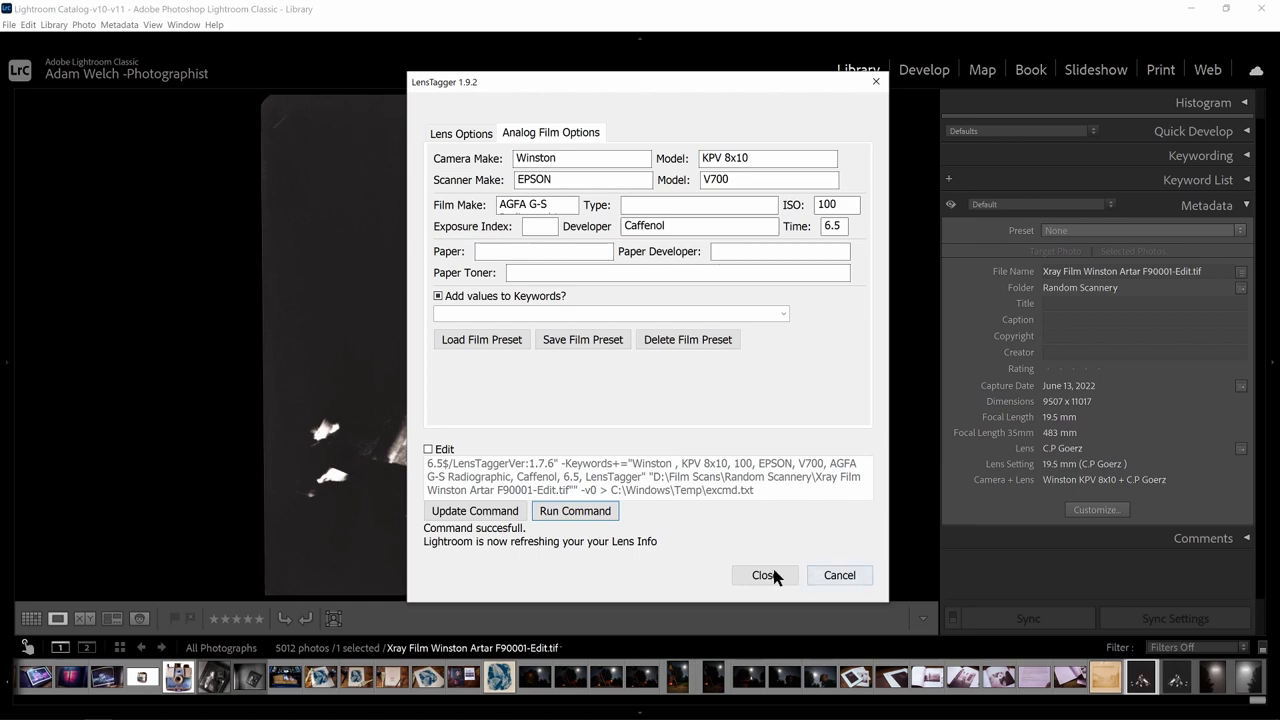
pyautogui.click(765, 576)
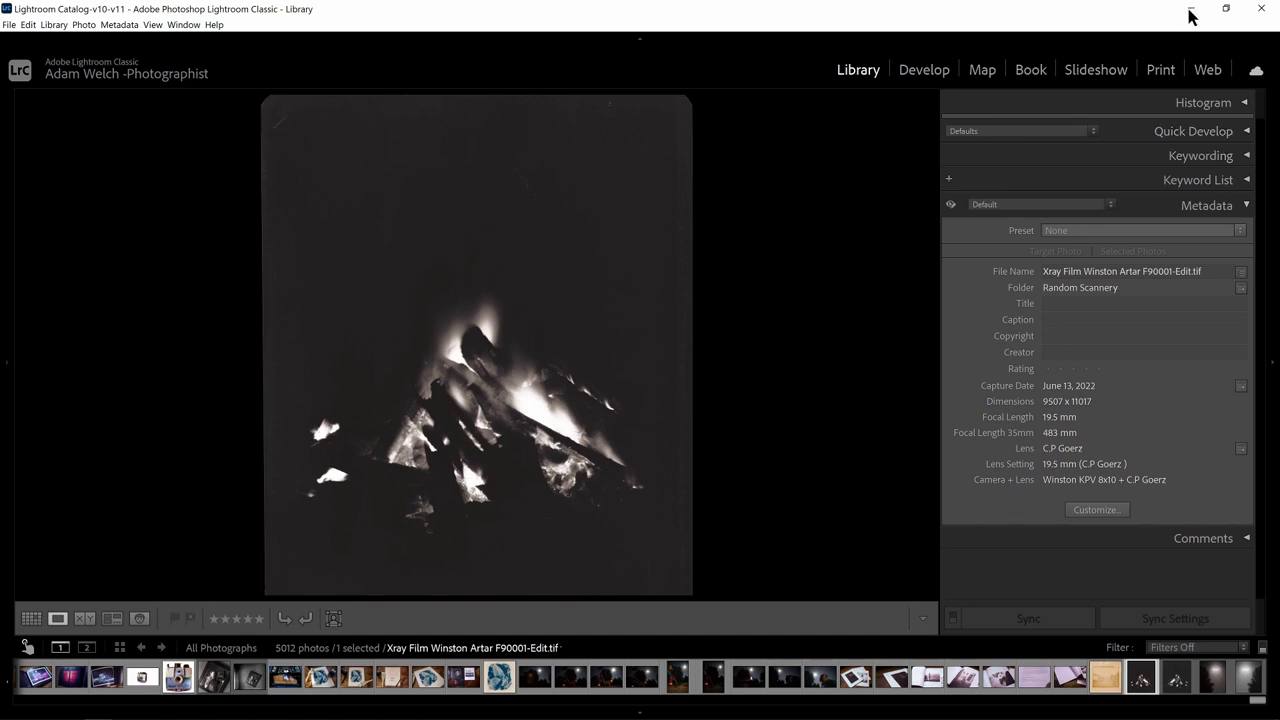
# Step: Switch back to Chrome and scroll to the top of the LensTagger downloads page
pyautogui.hotkey('alt', 'Tab')
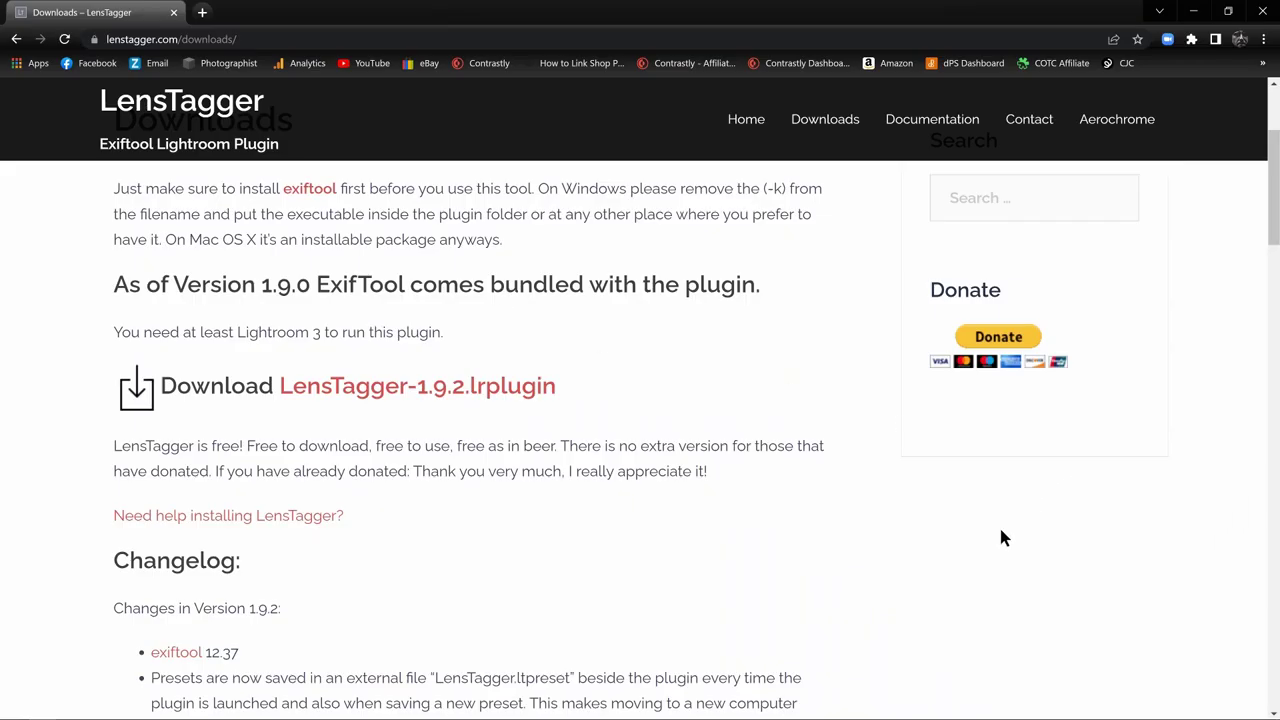
pyautogui.scroll(2, 979, 610)
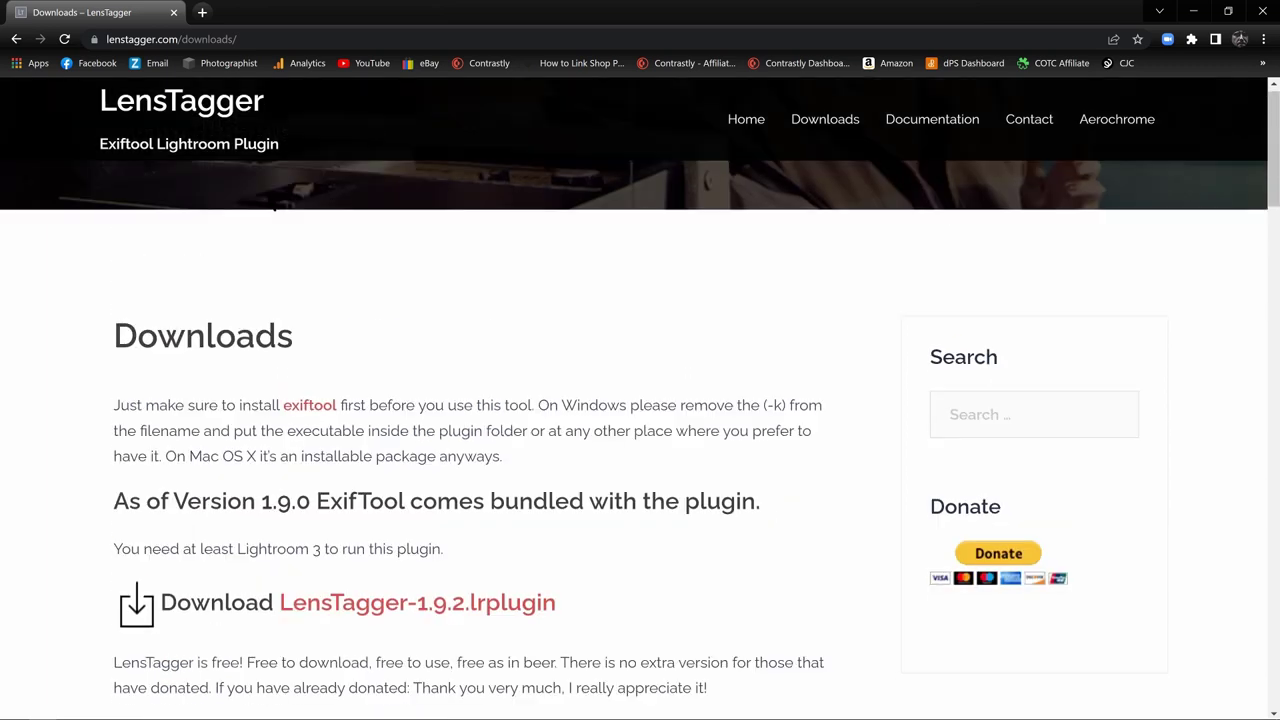